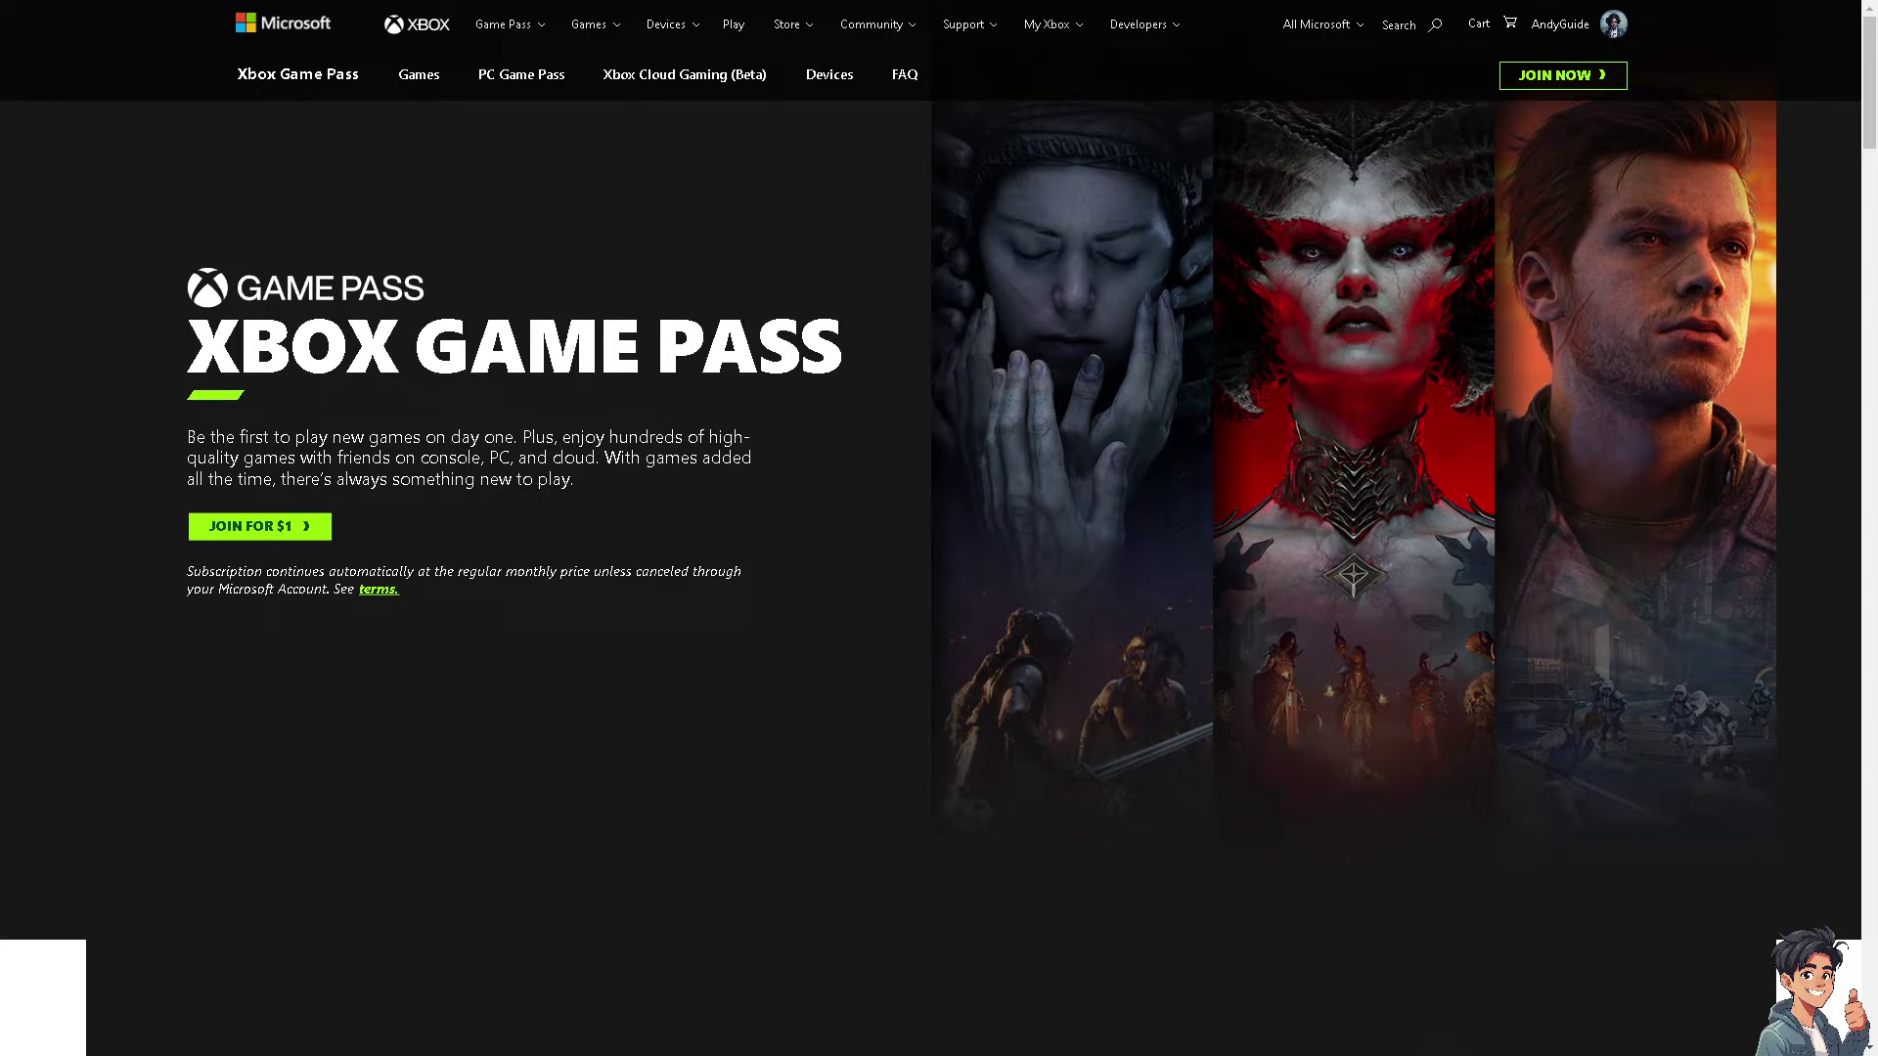
Jump to the Game Pass plan comparison showing PC at $9.99/mo and Ultimate at $16.99/mo
scroll(939, 528, down, 10)
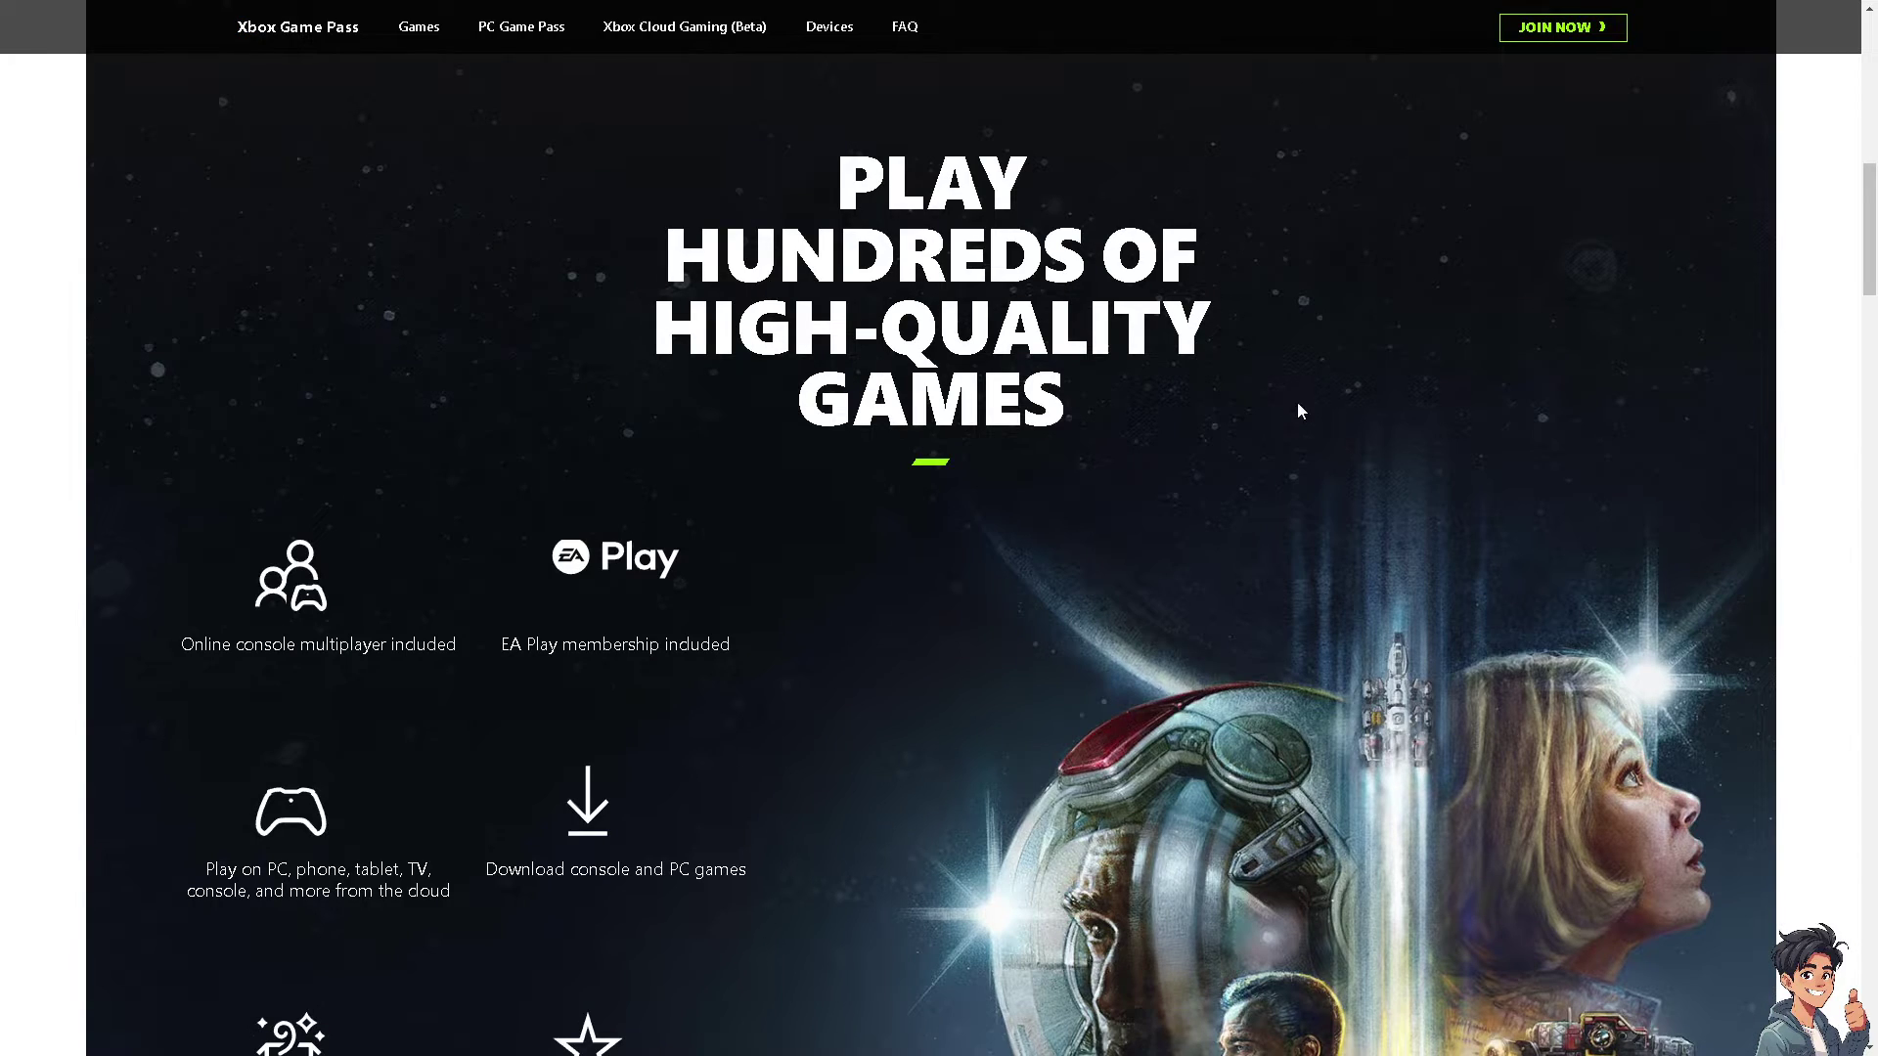
click(1553, 27)
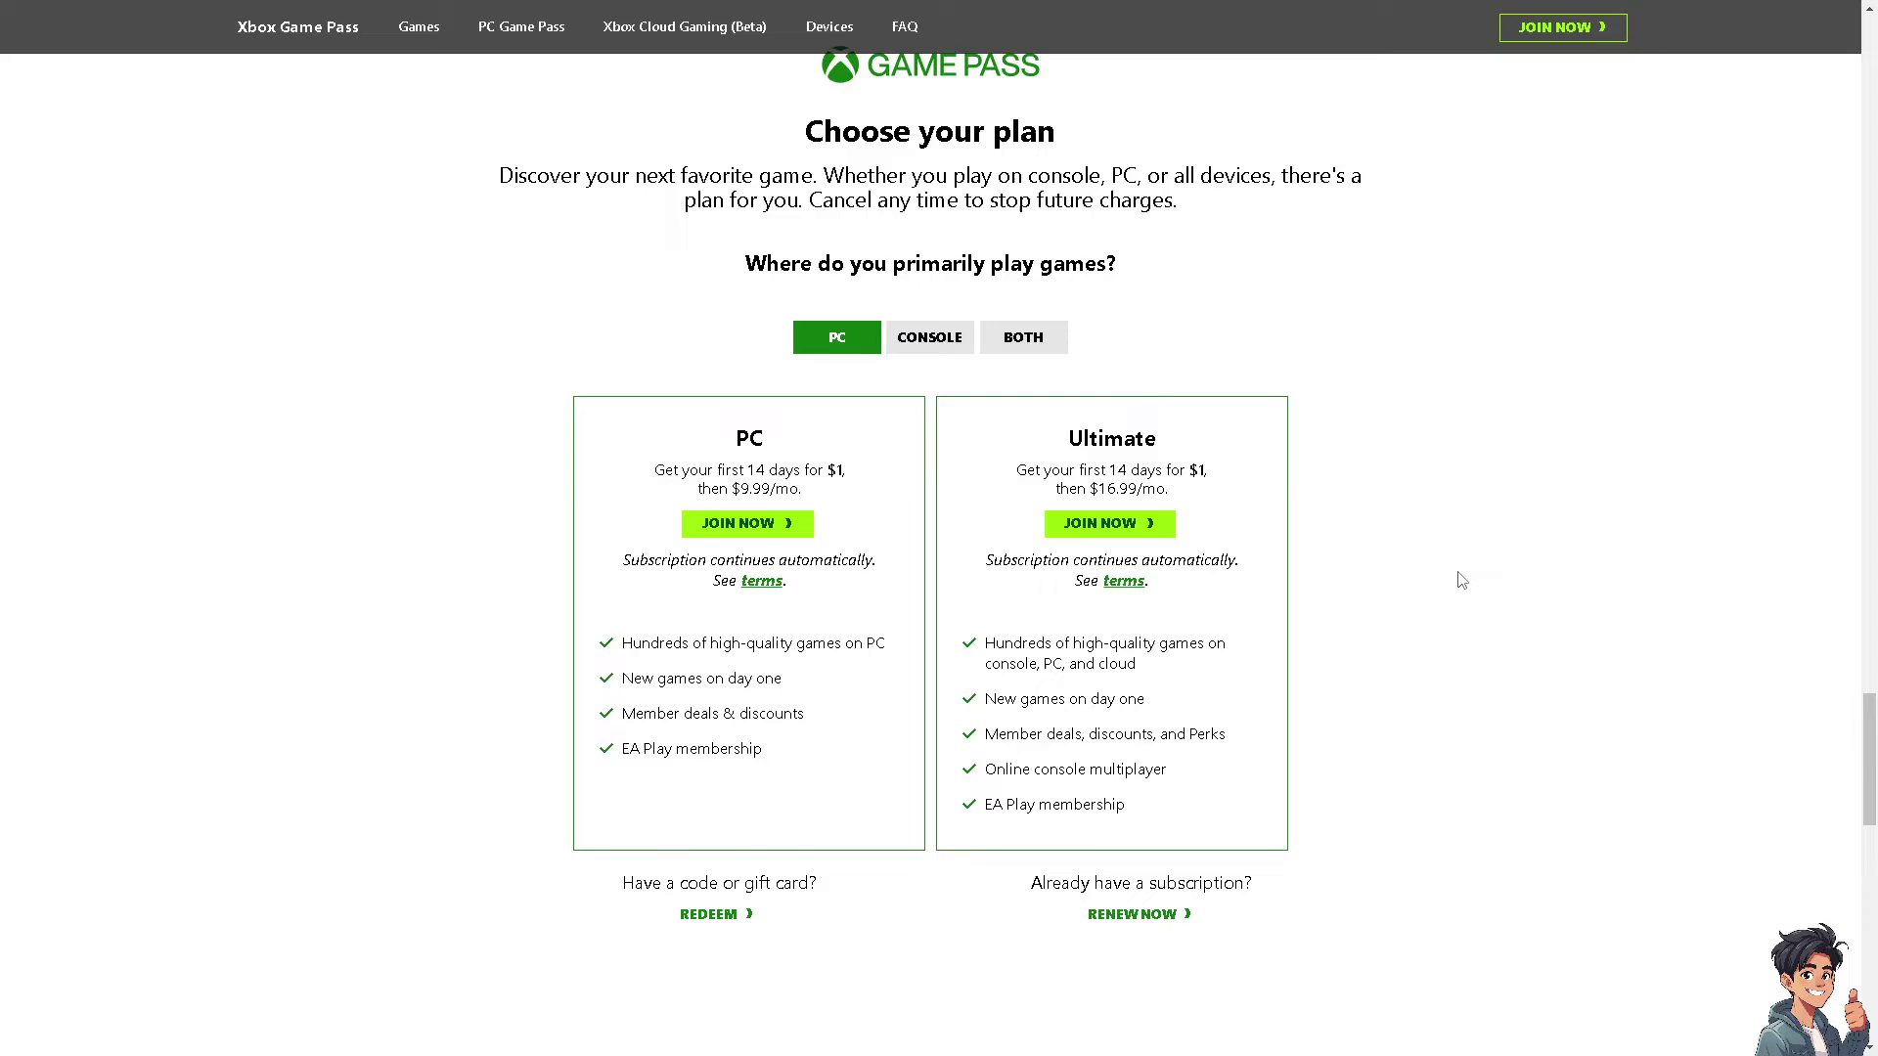
Scroll back up to the Game Pass home page with What's happening and Recently added games
scroll(1455, 575, up, 1)
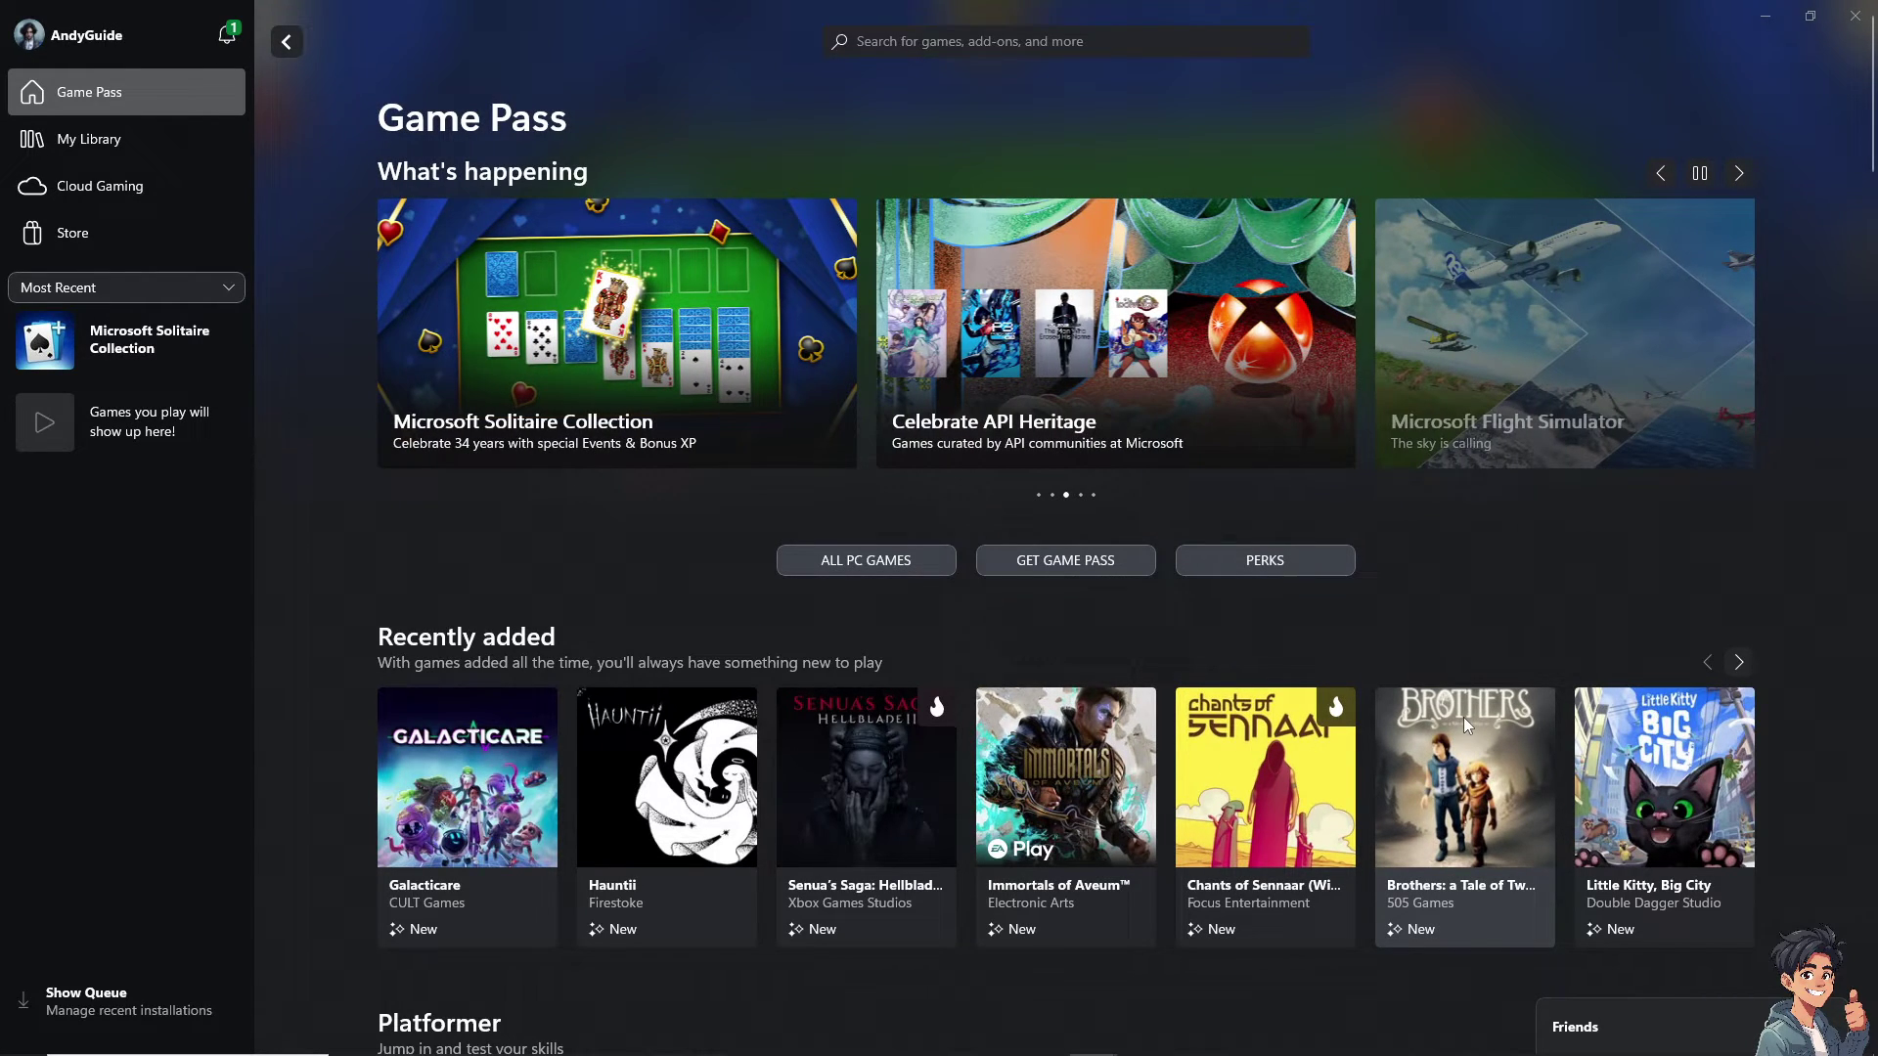
click(1463, 718)
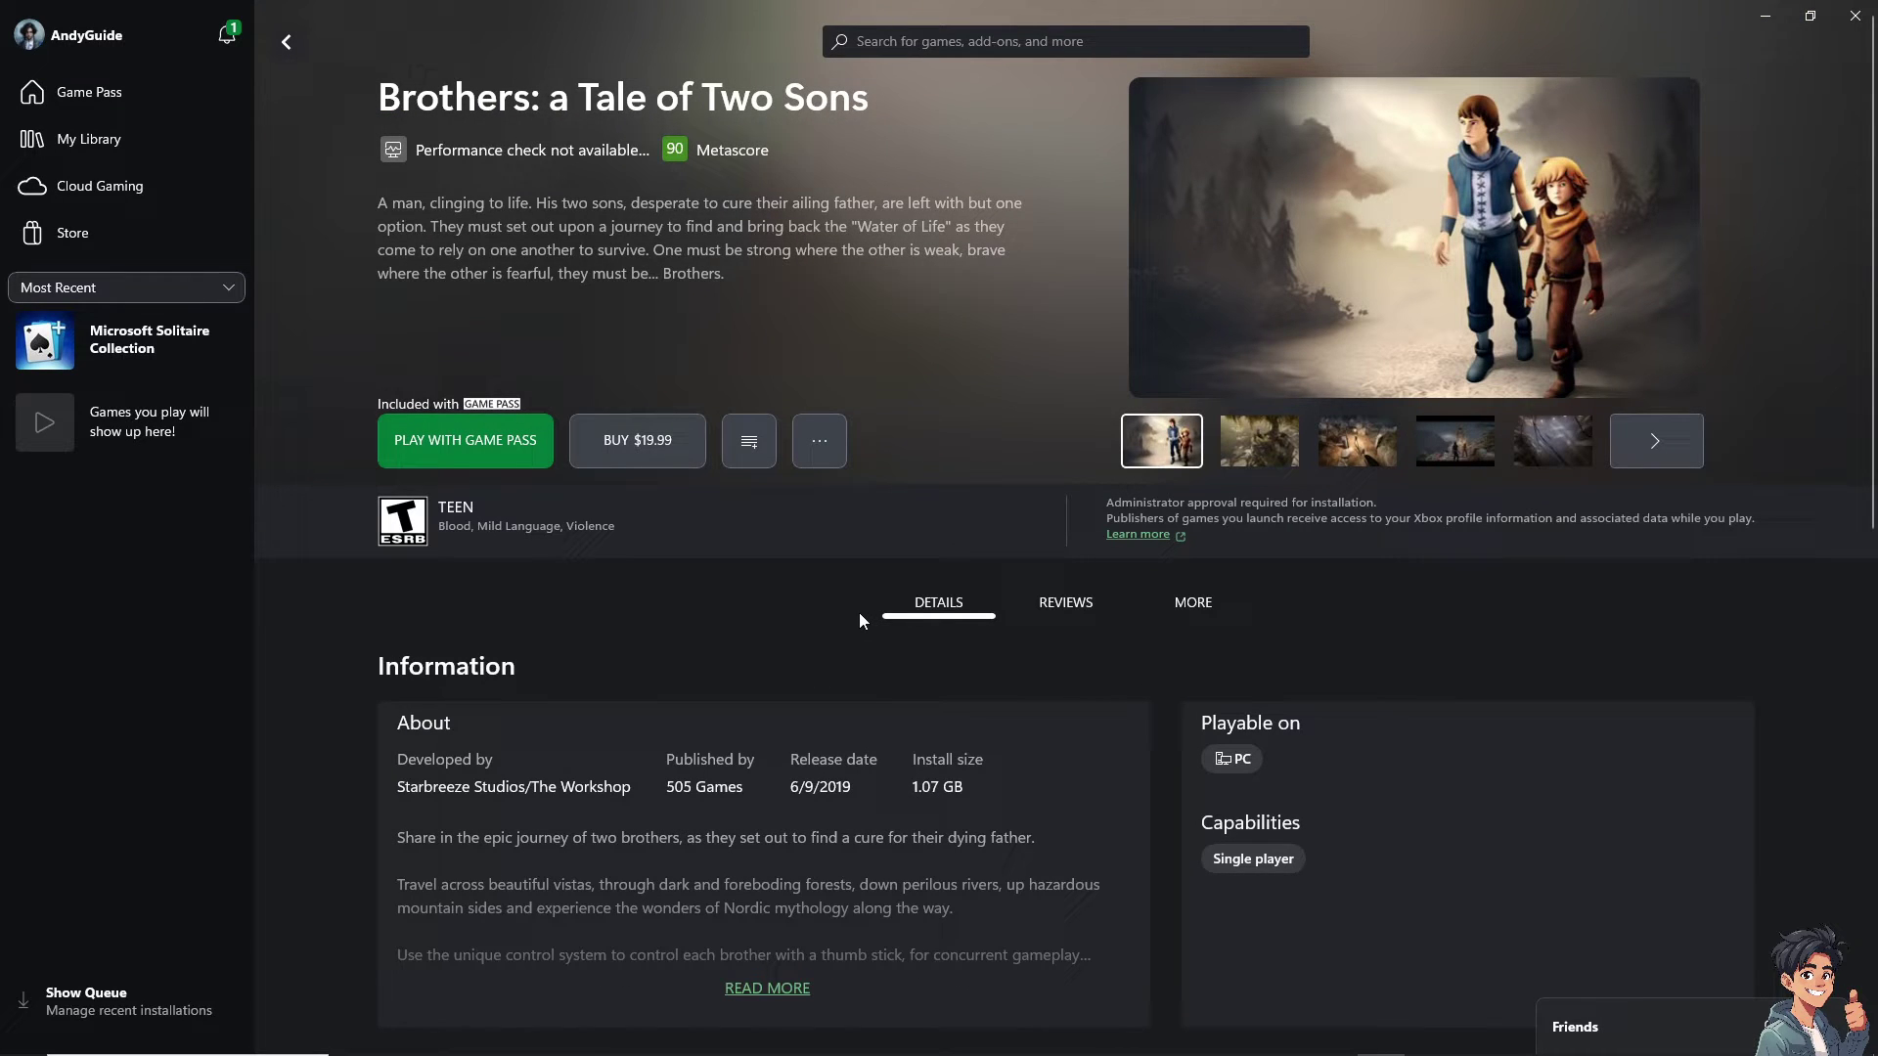
click(1193, 608)
scroll(837, 614, down, 6)
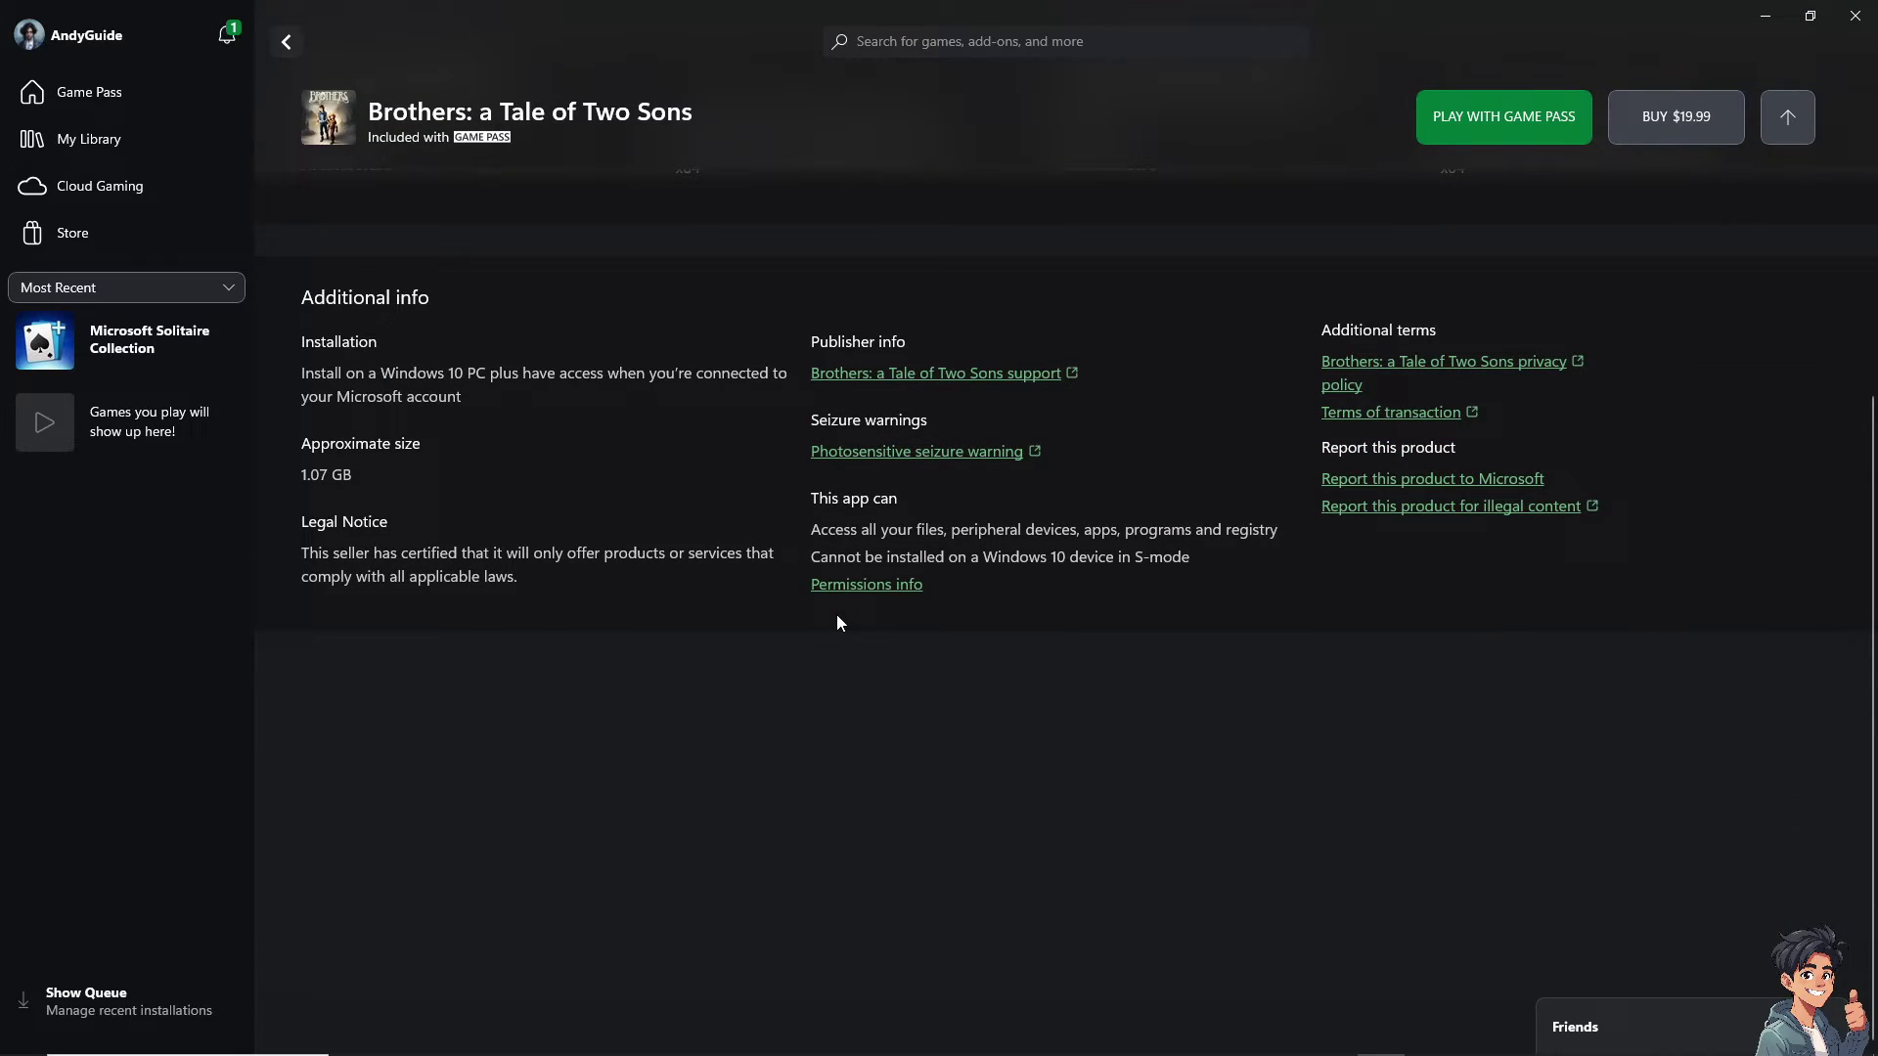
scroll(836, 614, up, 6)
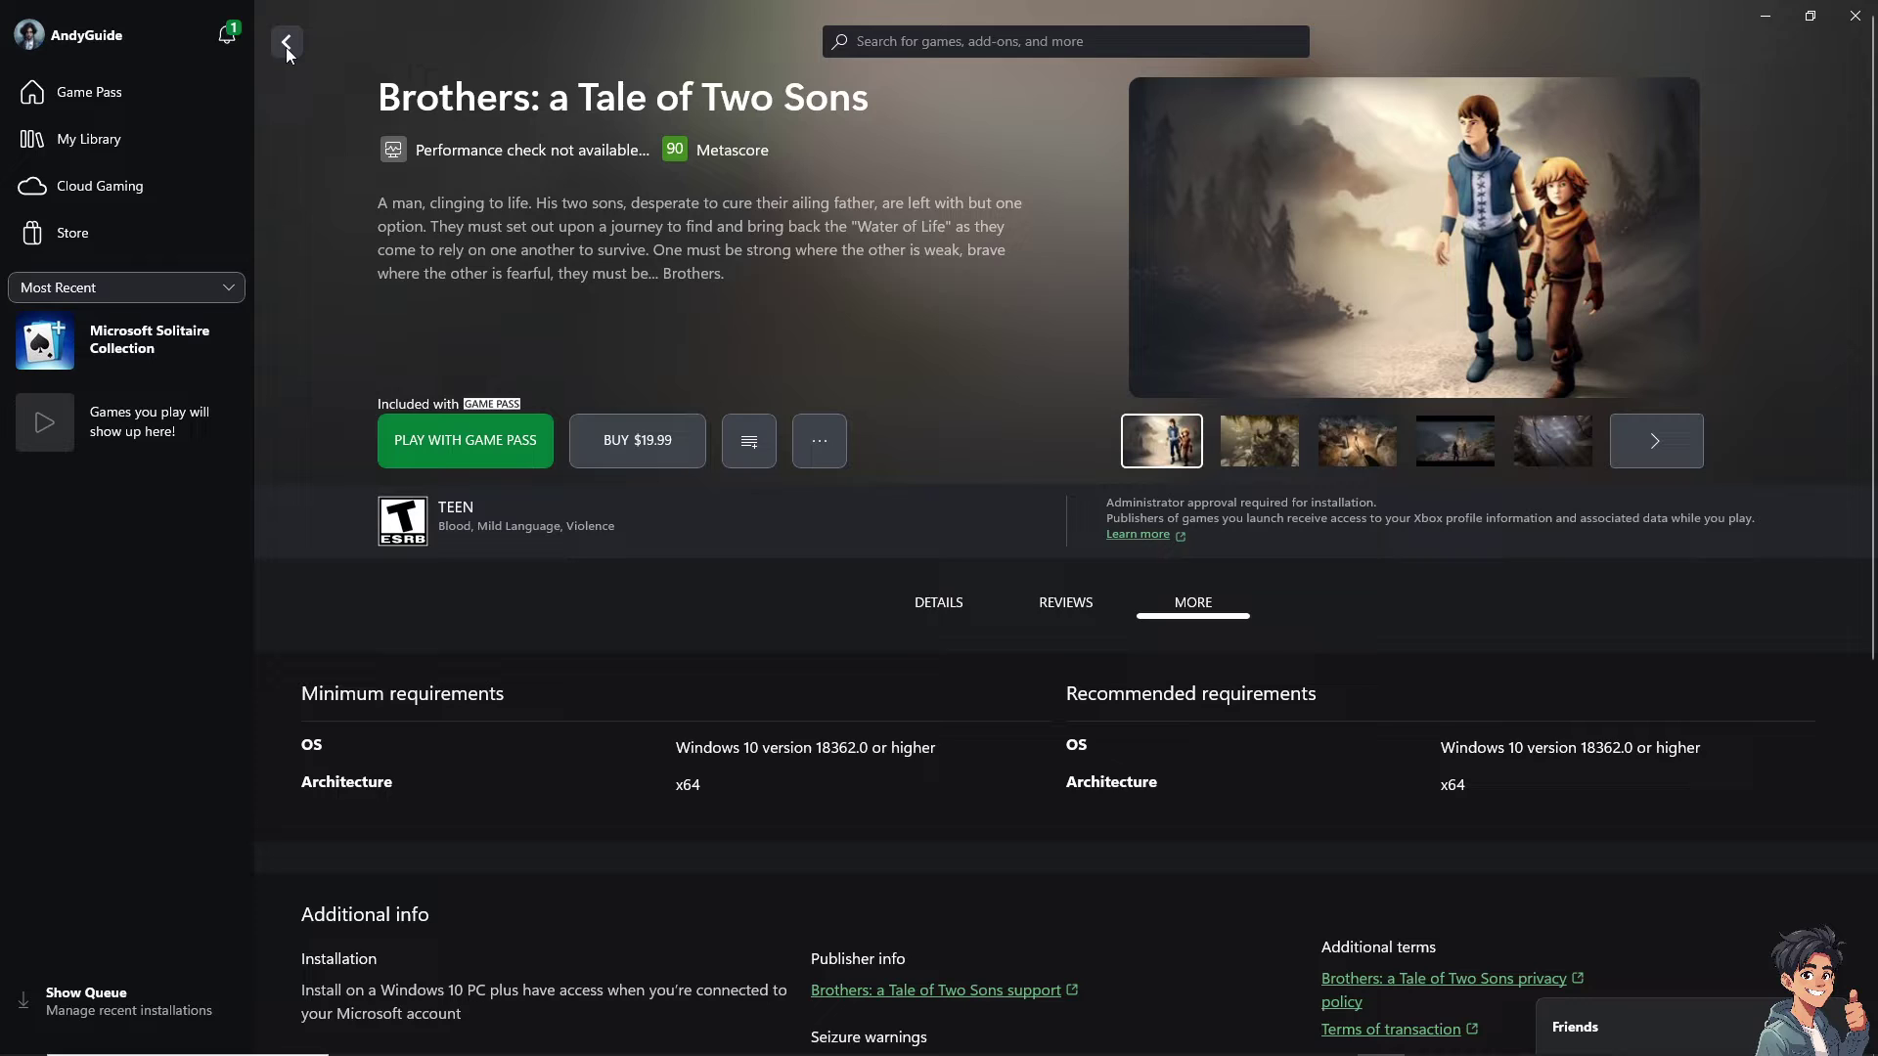
key(alt+Left)
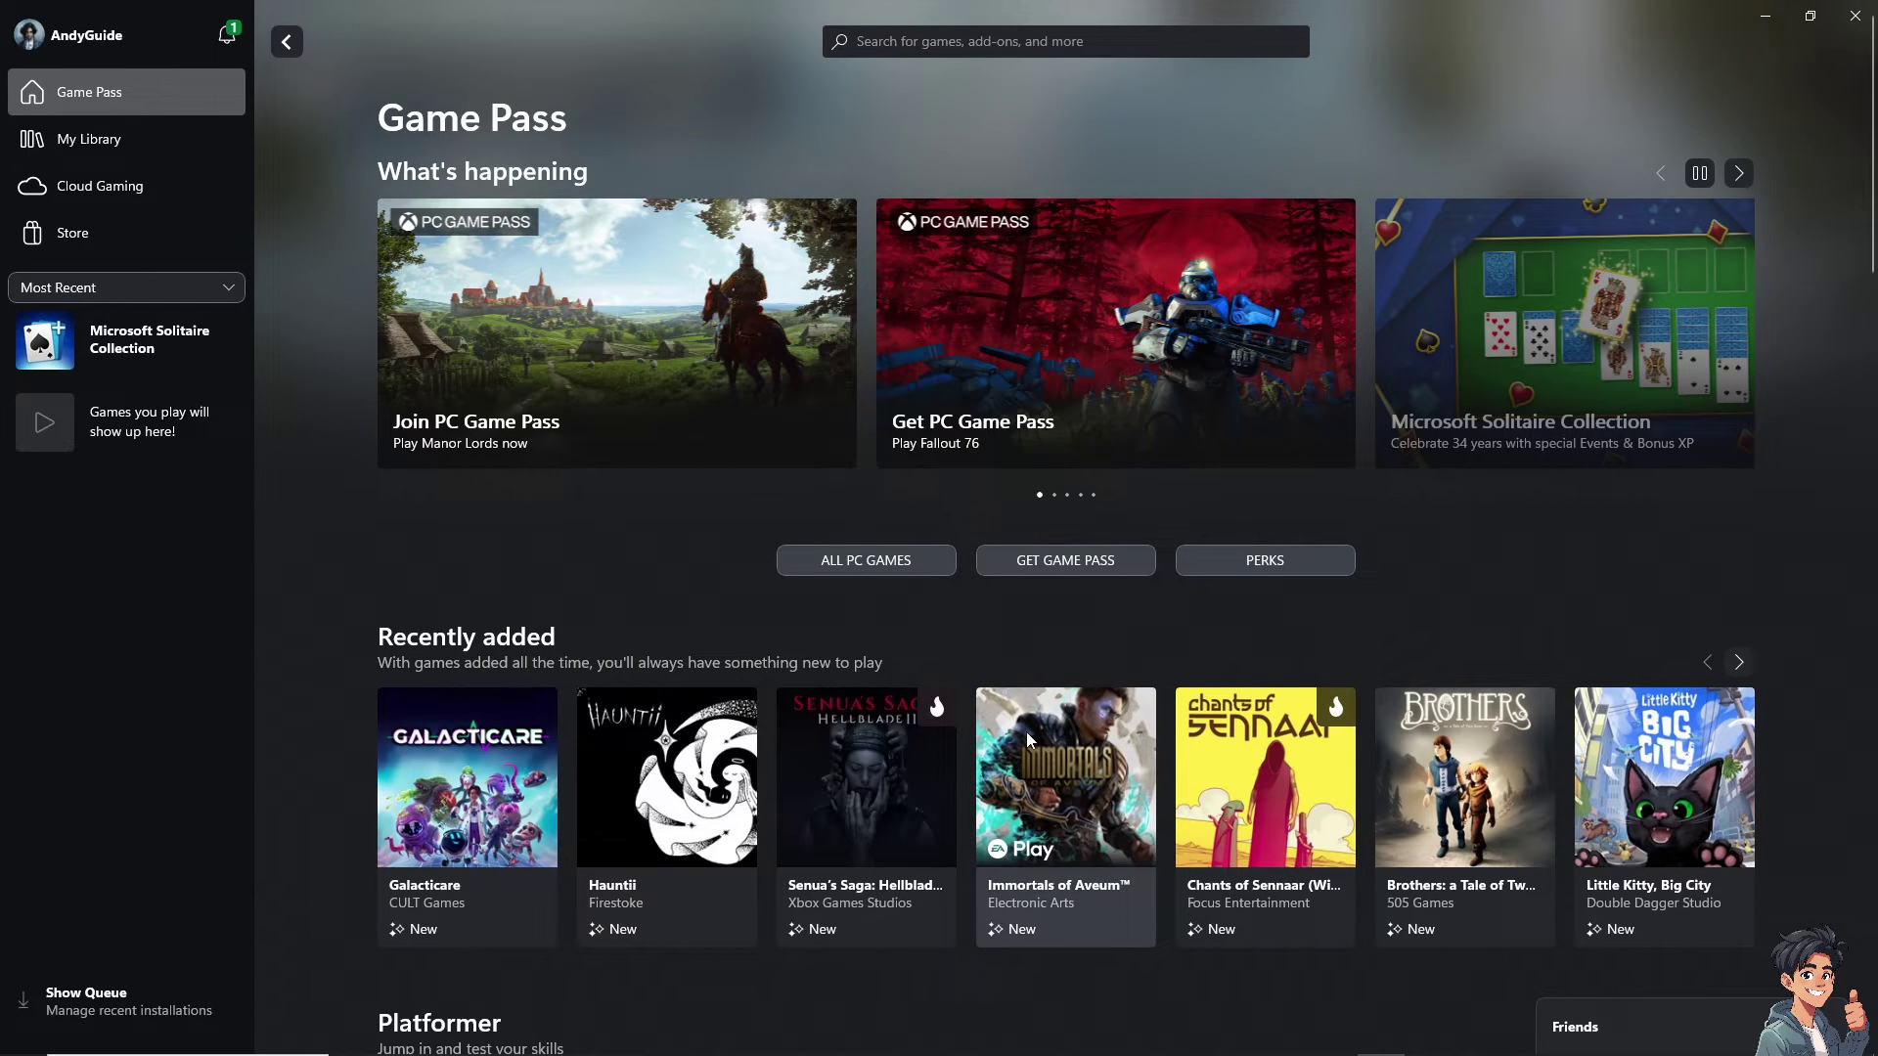
click(1027, 738)
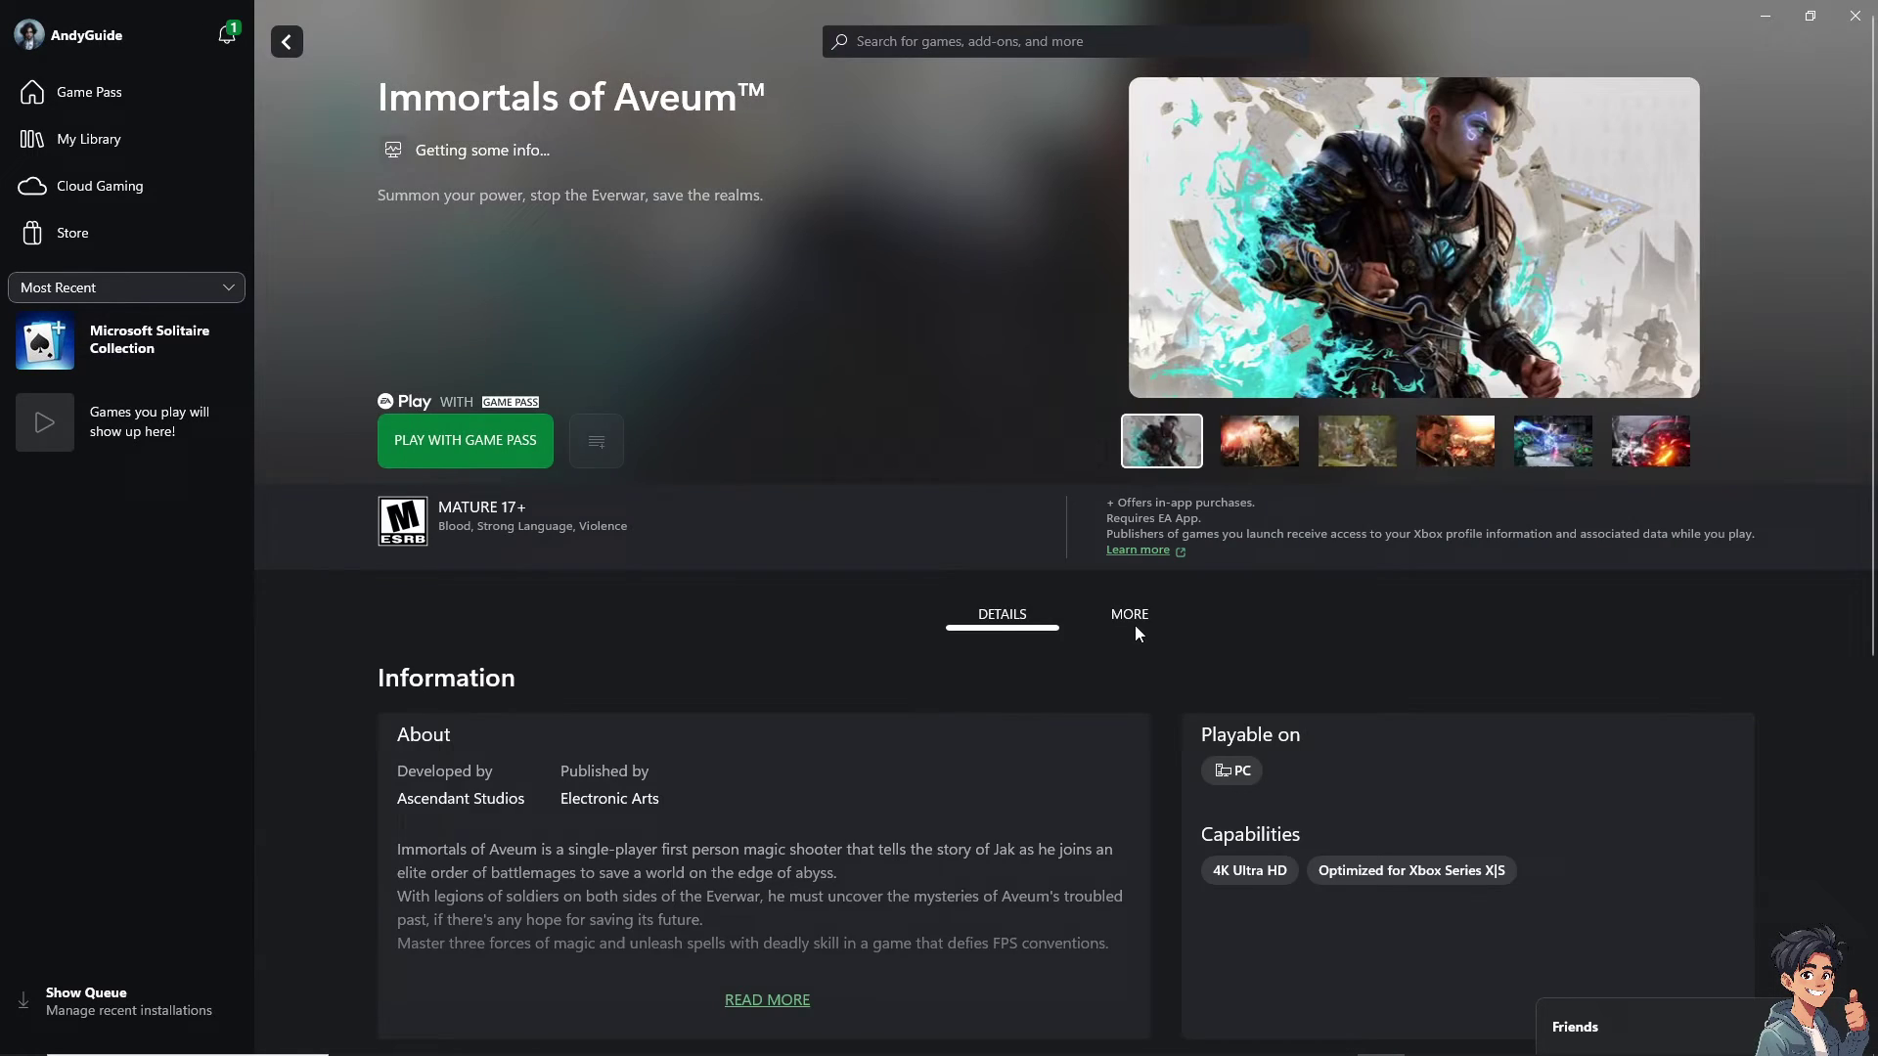
scroll(1128, 618, down, 6)
scroll(1124, 620, up, 6)
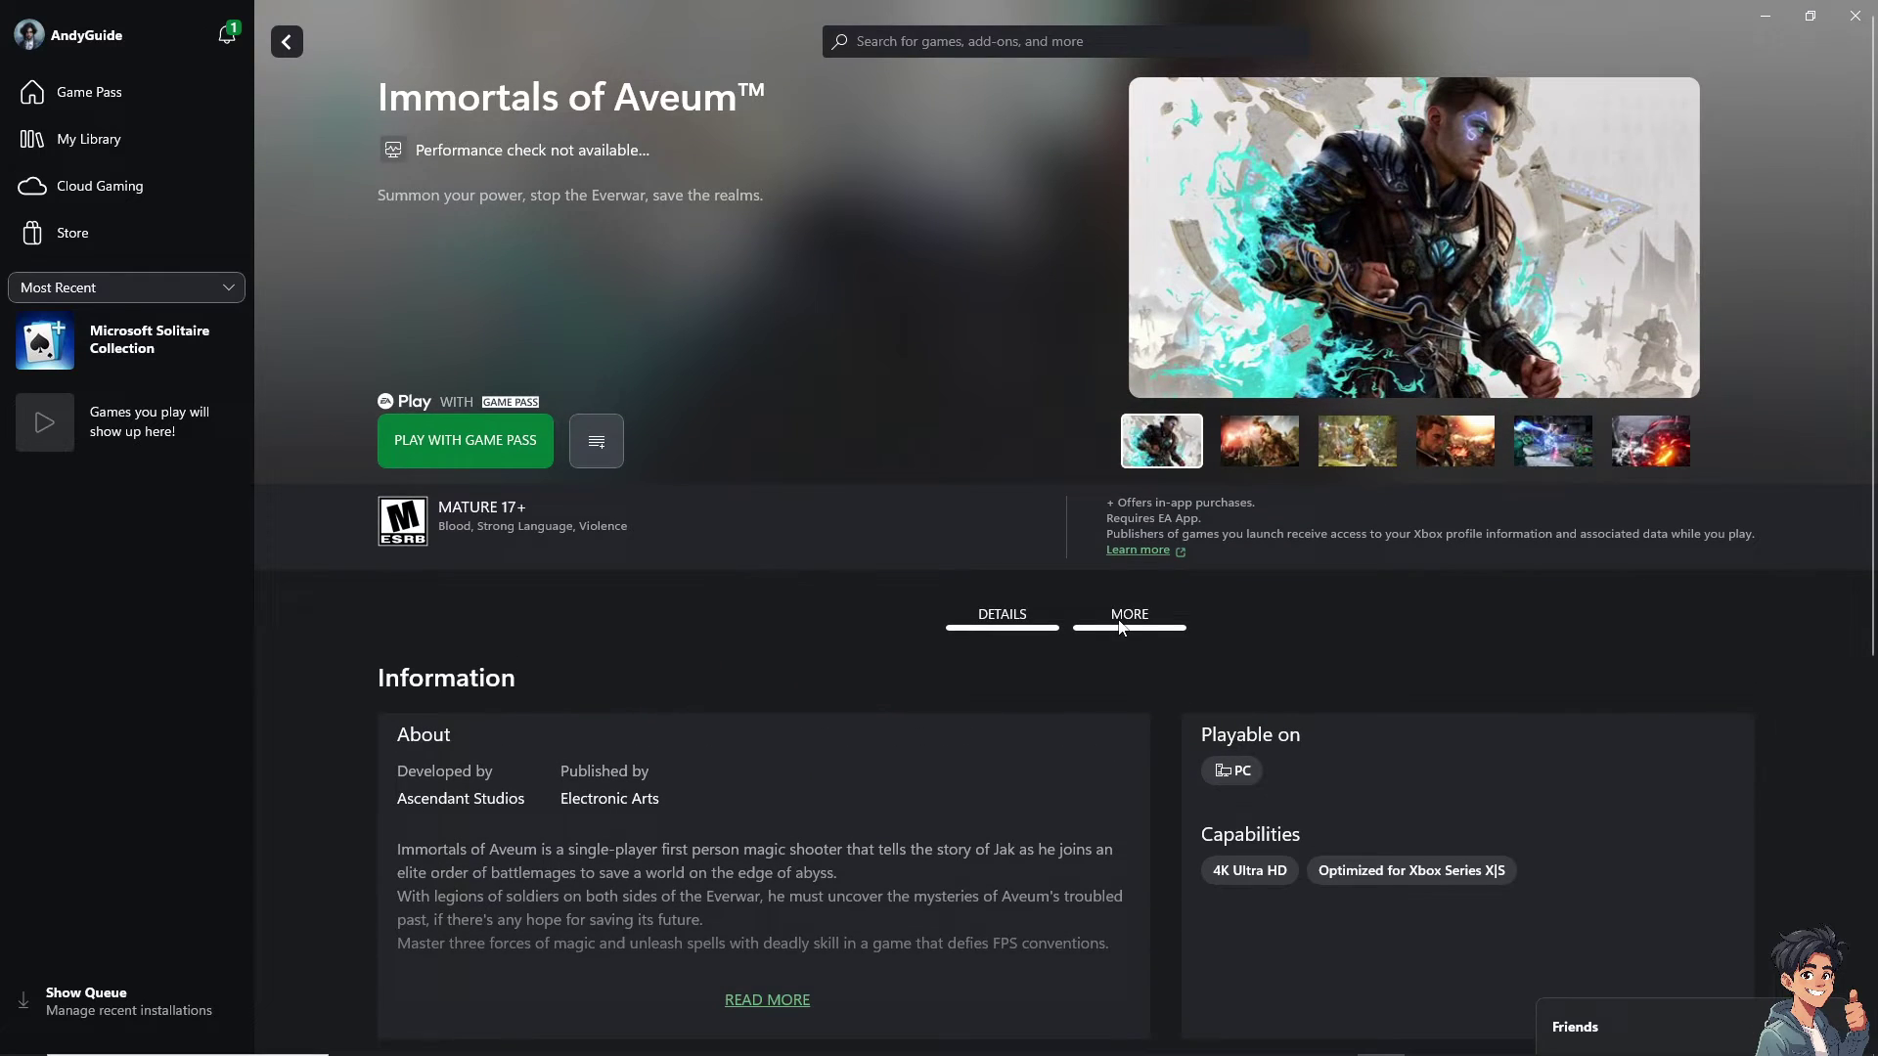
click(1129, 618)
scroll(729, 616, down, 5)
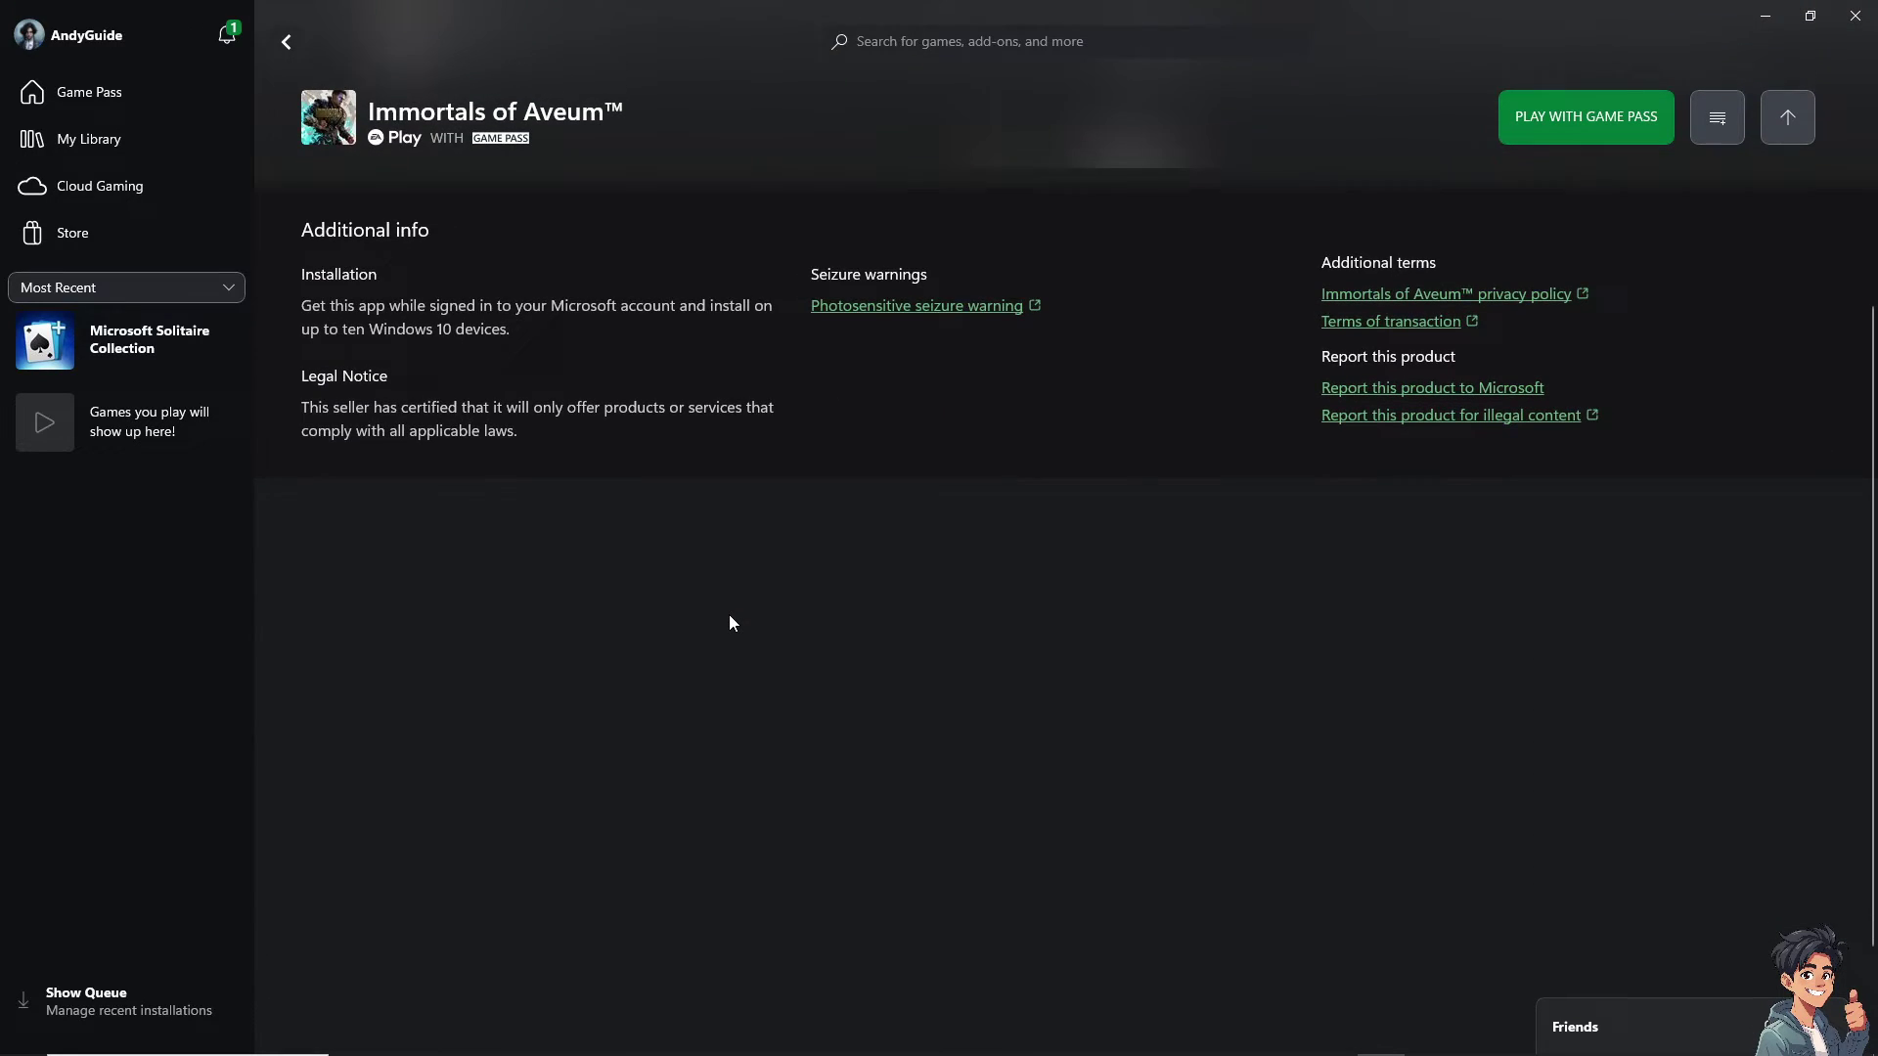
scroll(730, 619, up, 5)
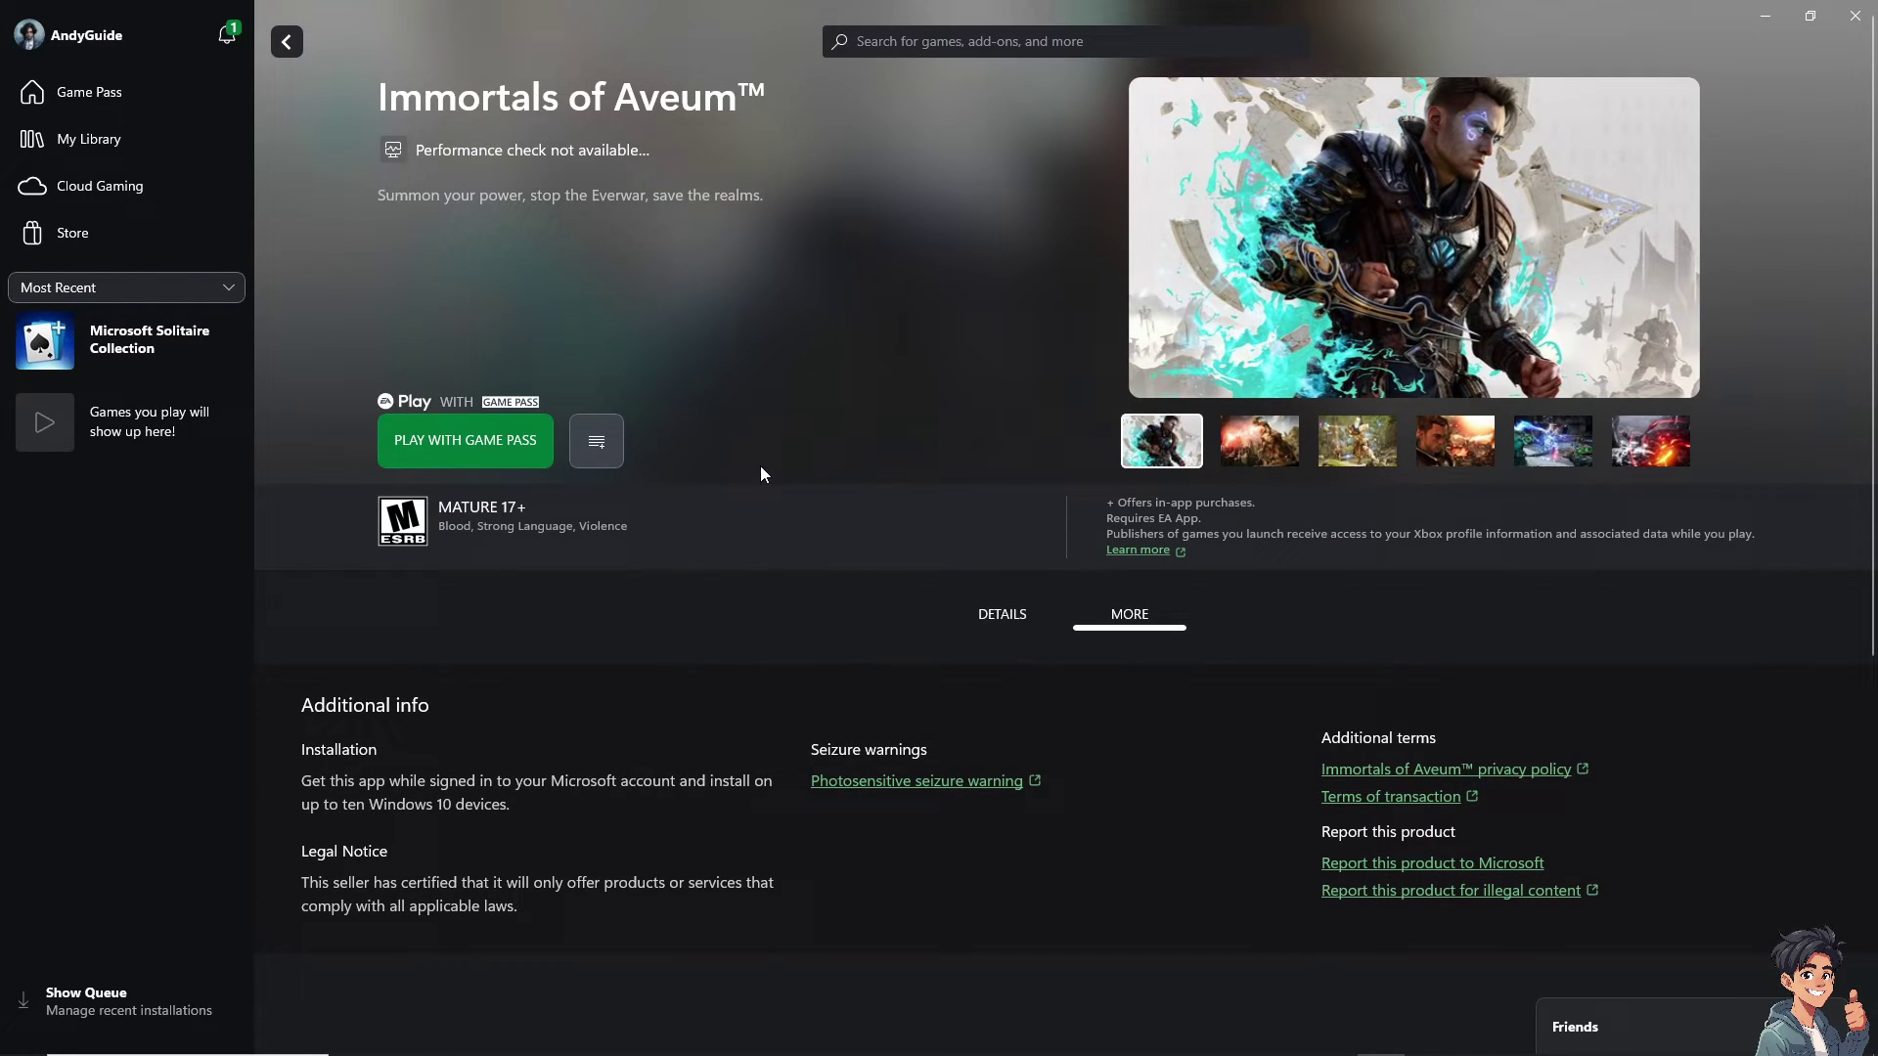
click(290, 42)
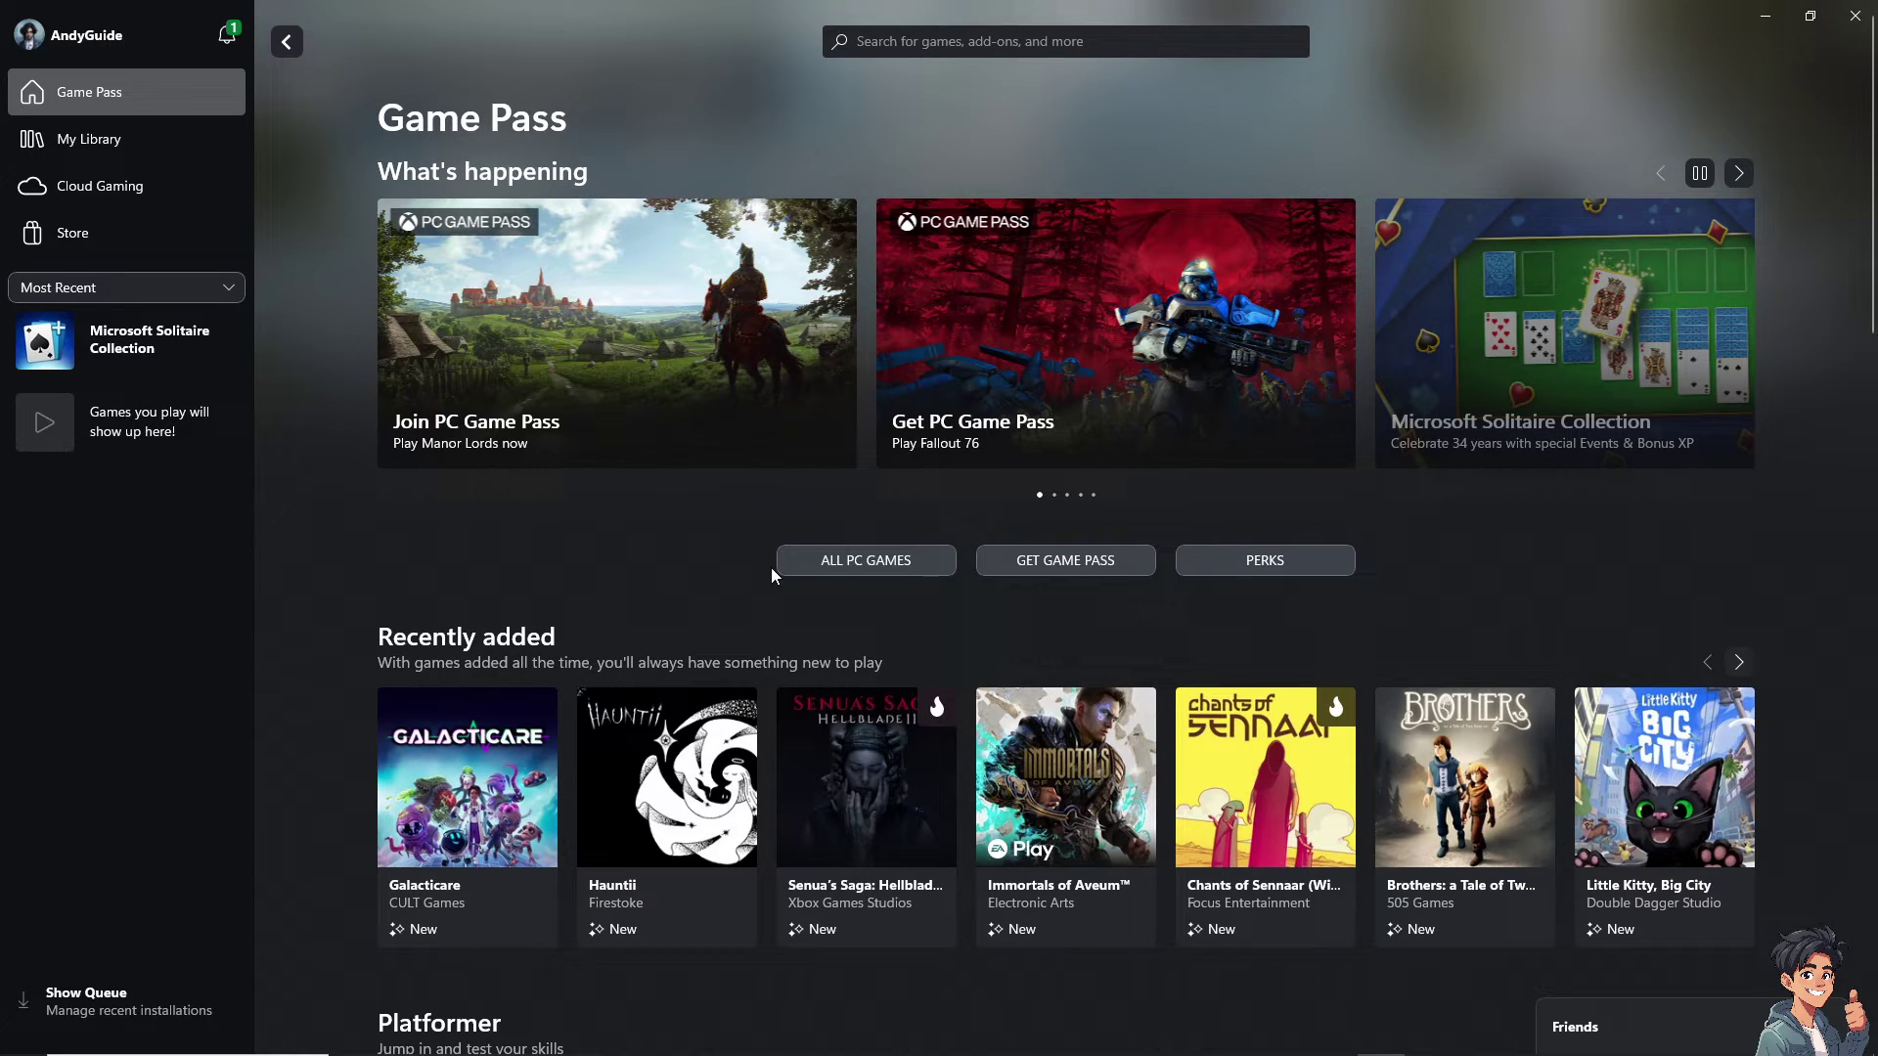
click(172, 347)
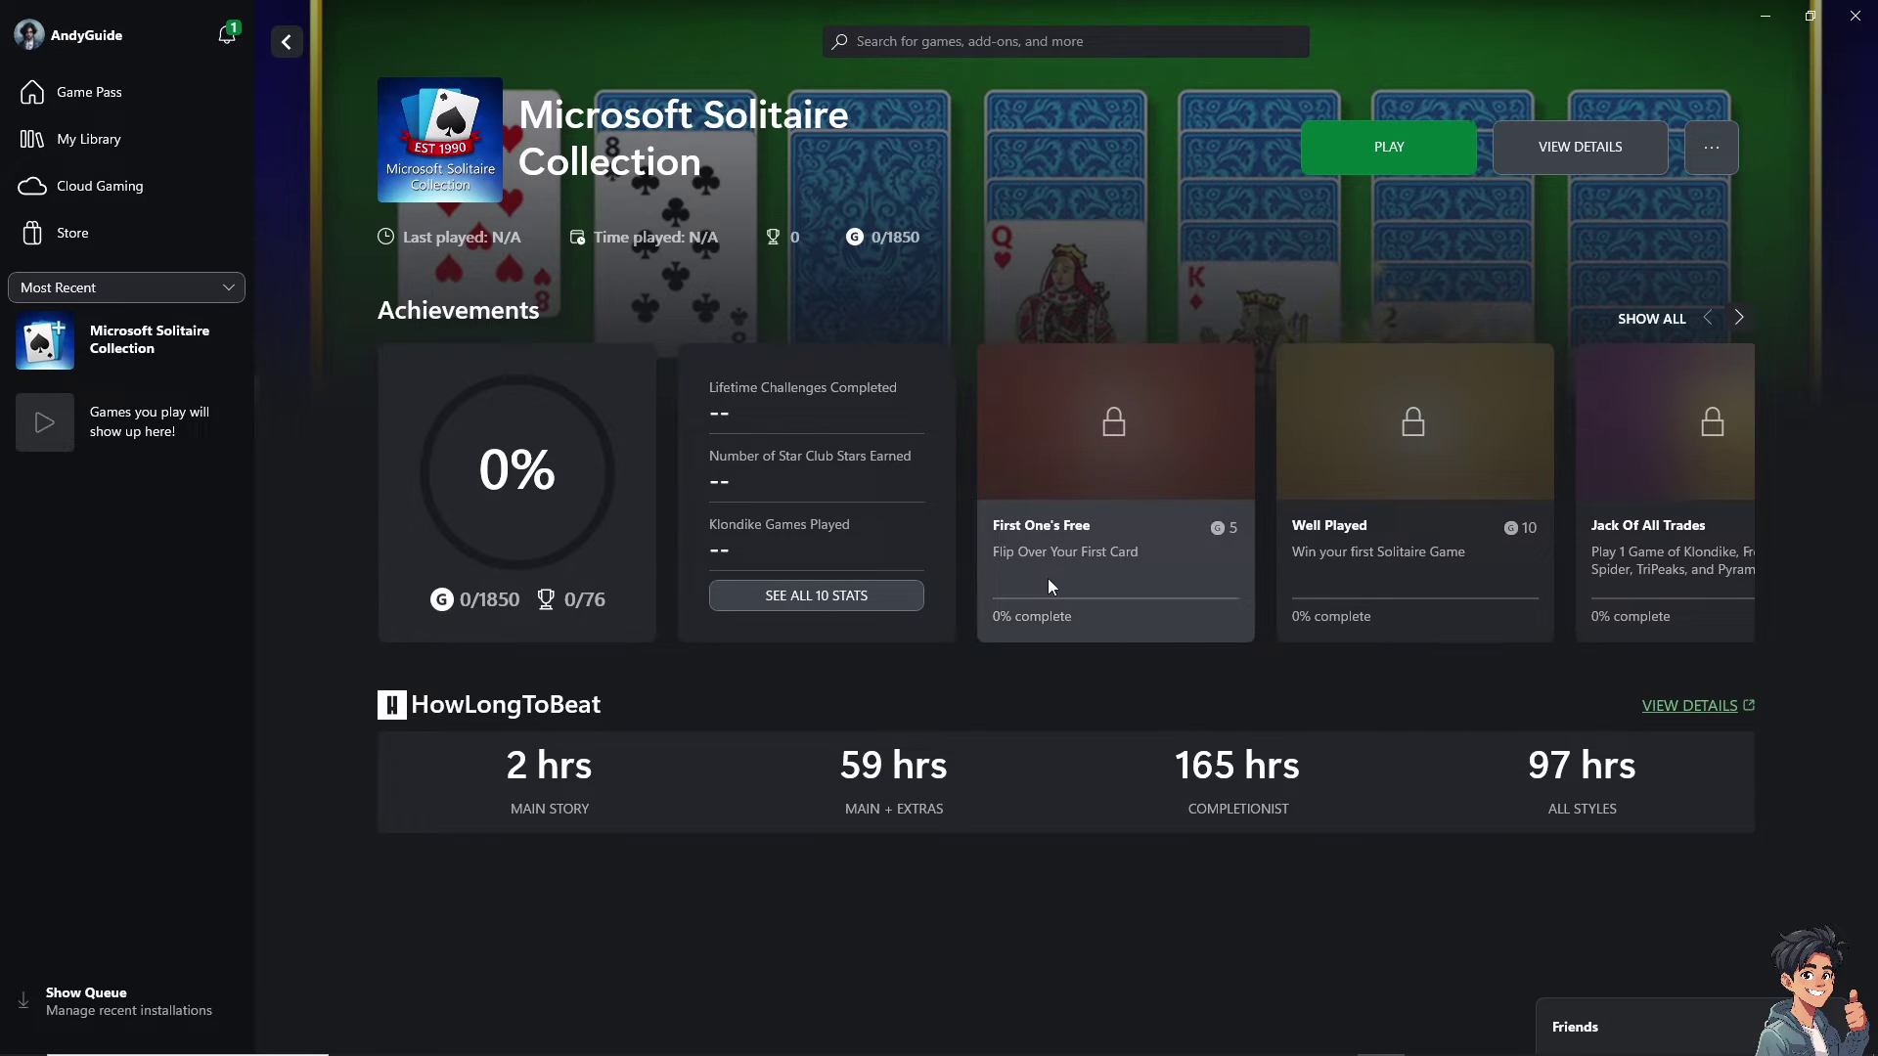
click(111, 93)
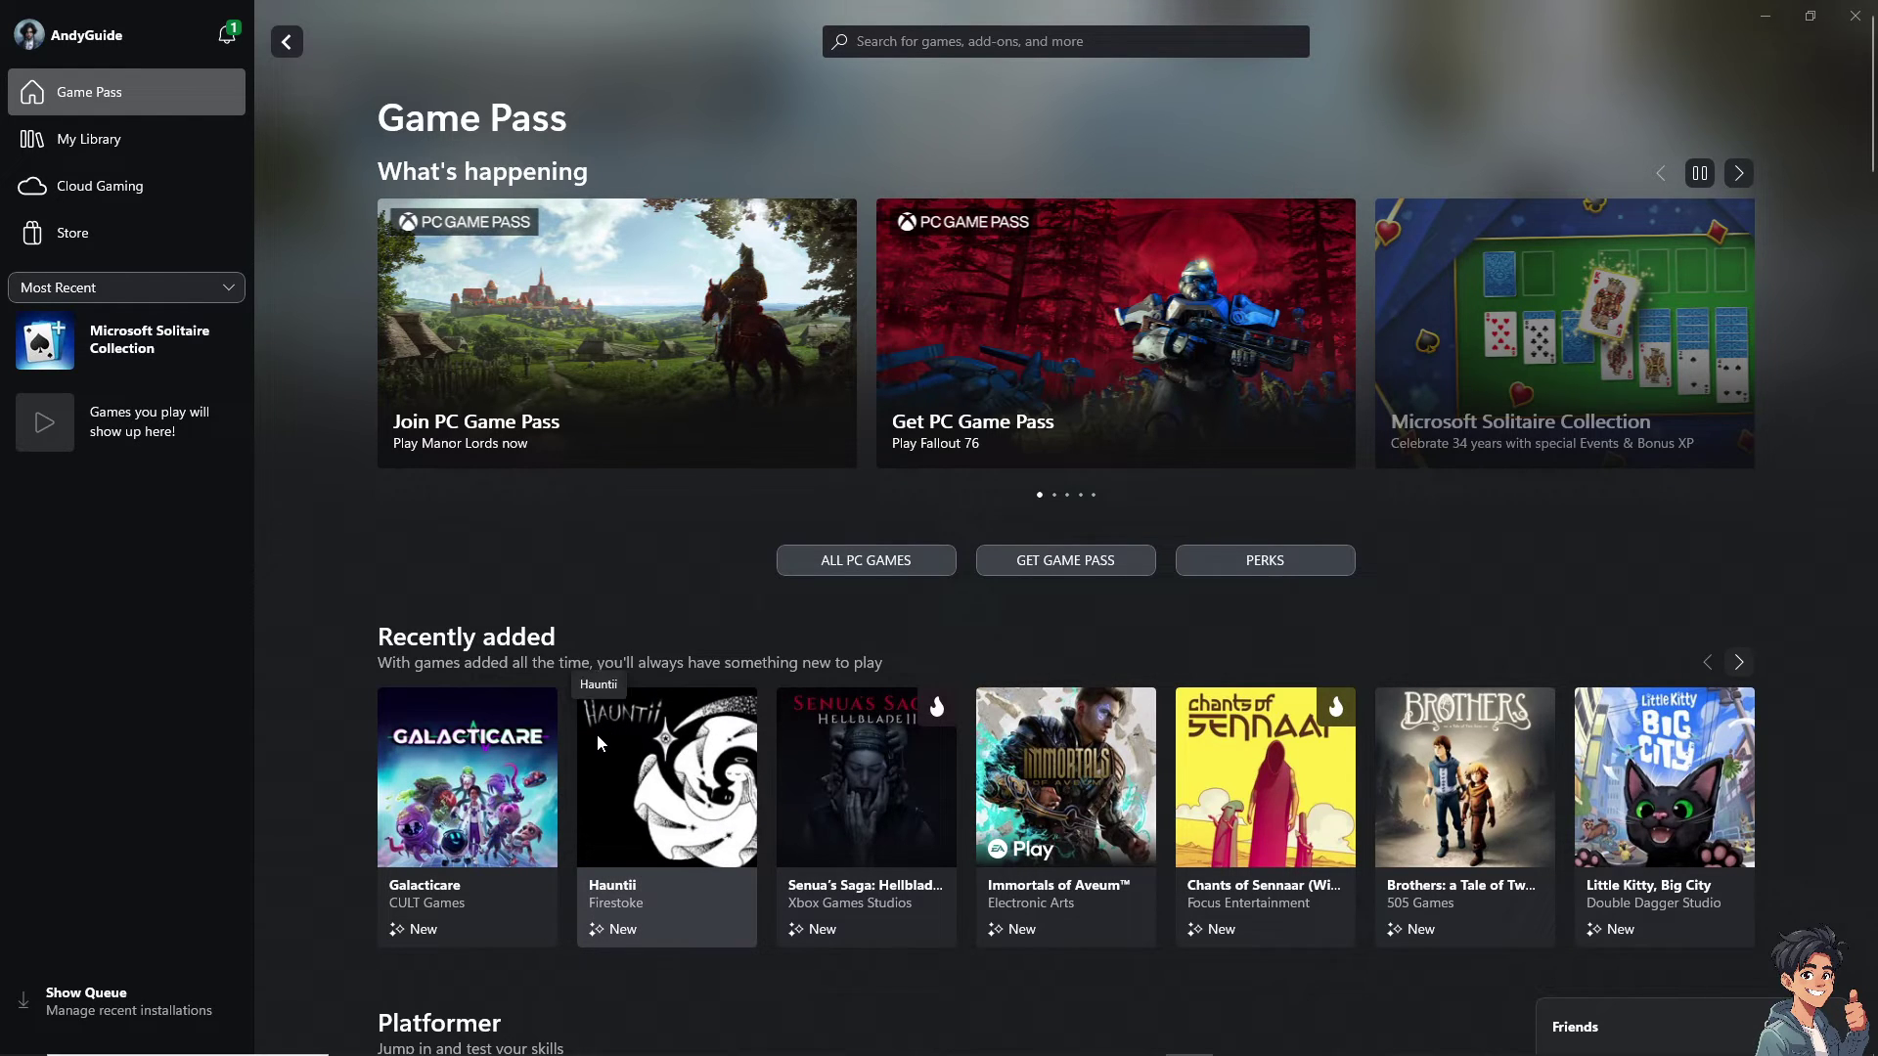
scroll(627, 759, down, 2)
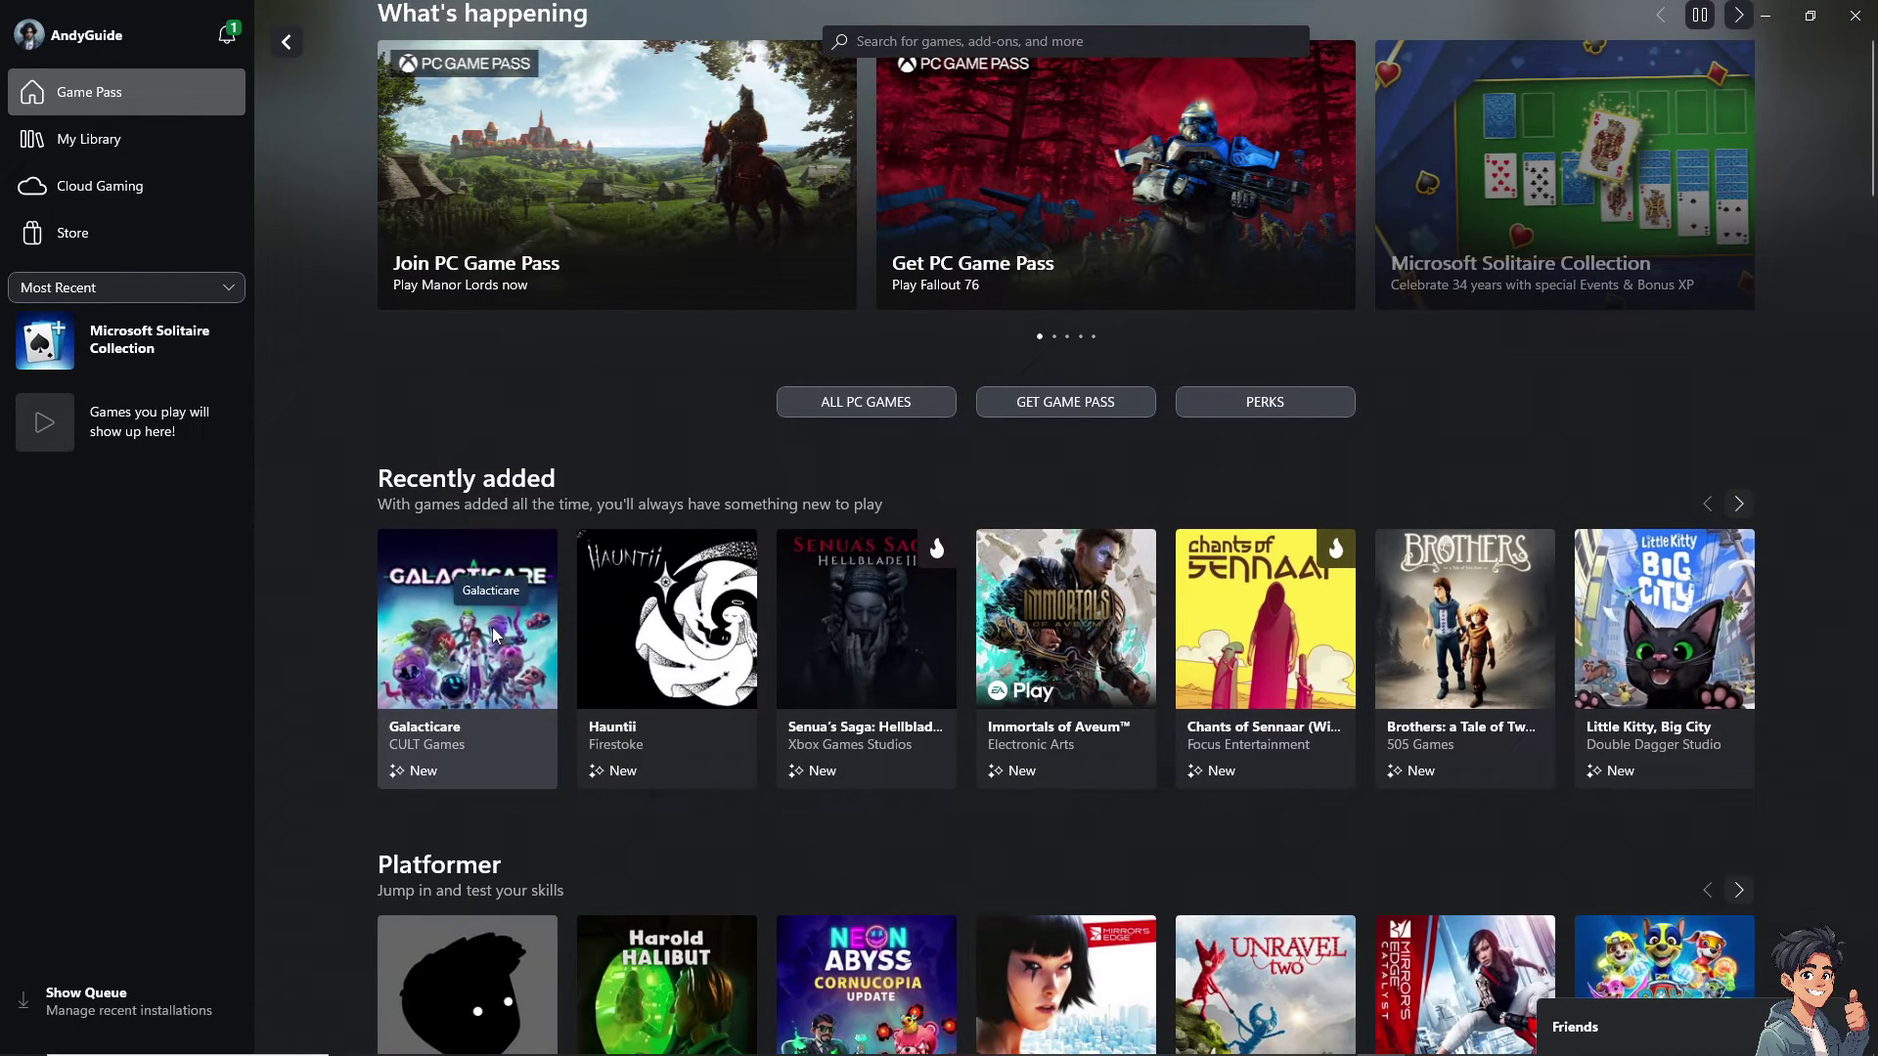
Open Galacticare's MORE tab and expand its full Supported Languages list to review it
click(494, 636)
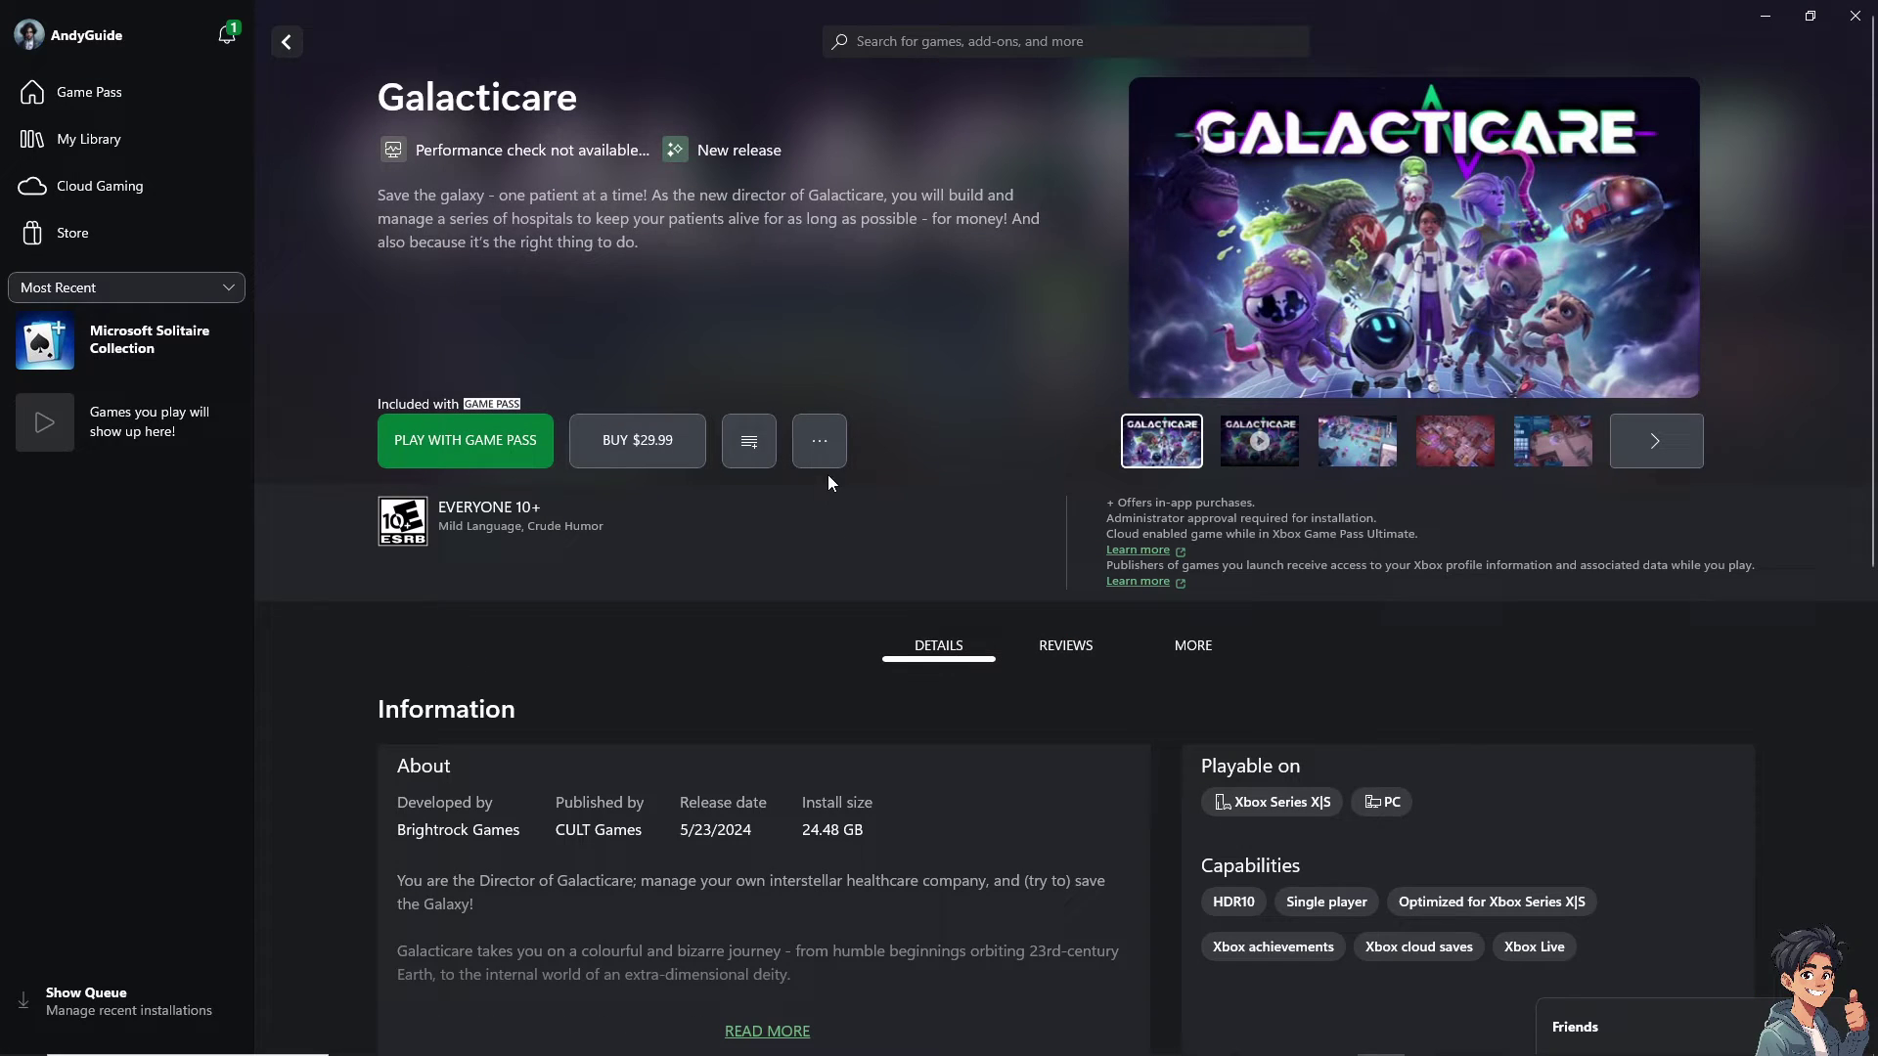
scroll(1113, 675, down, 3)
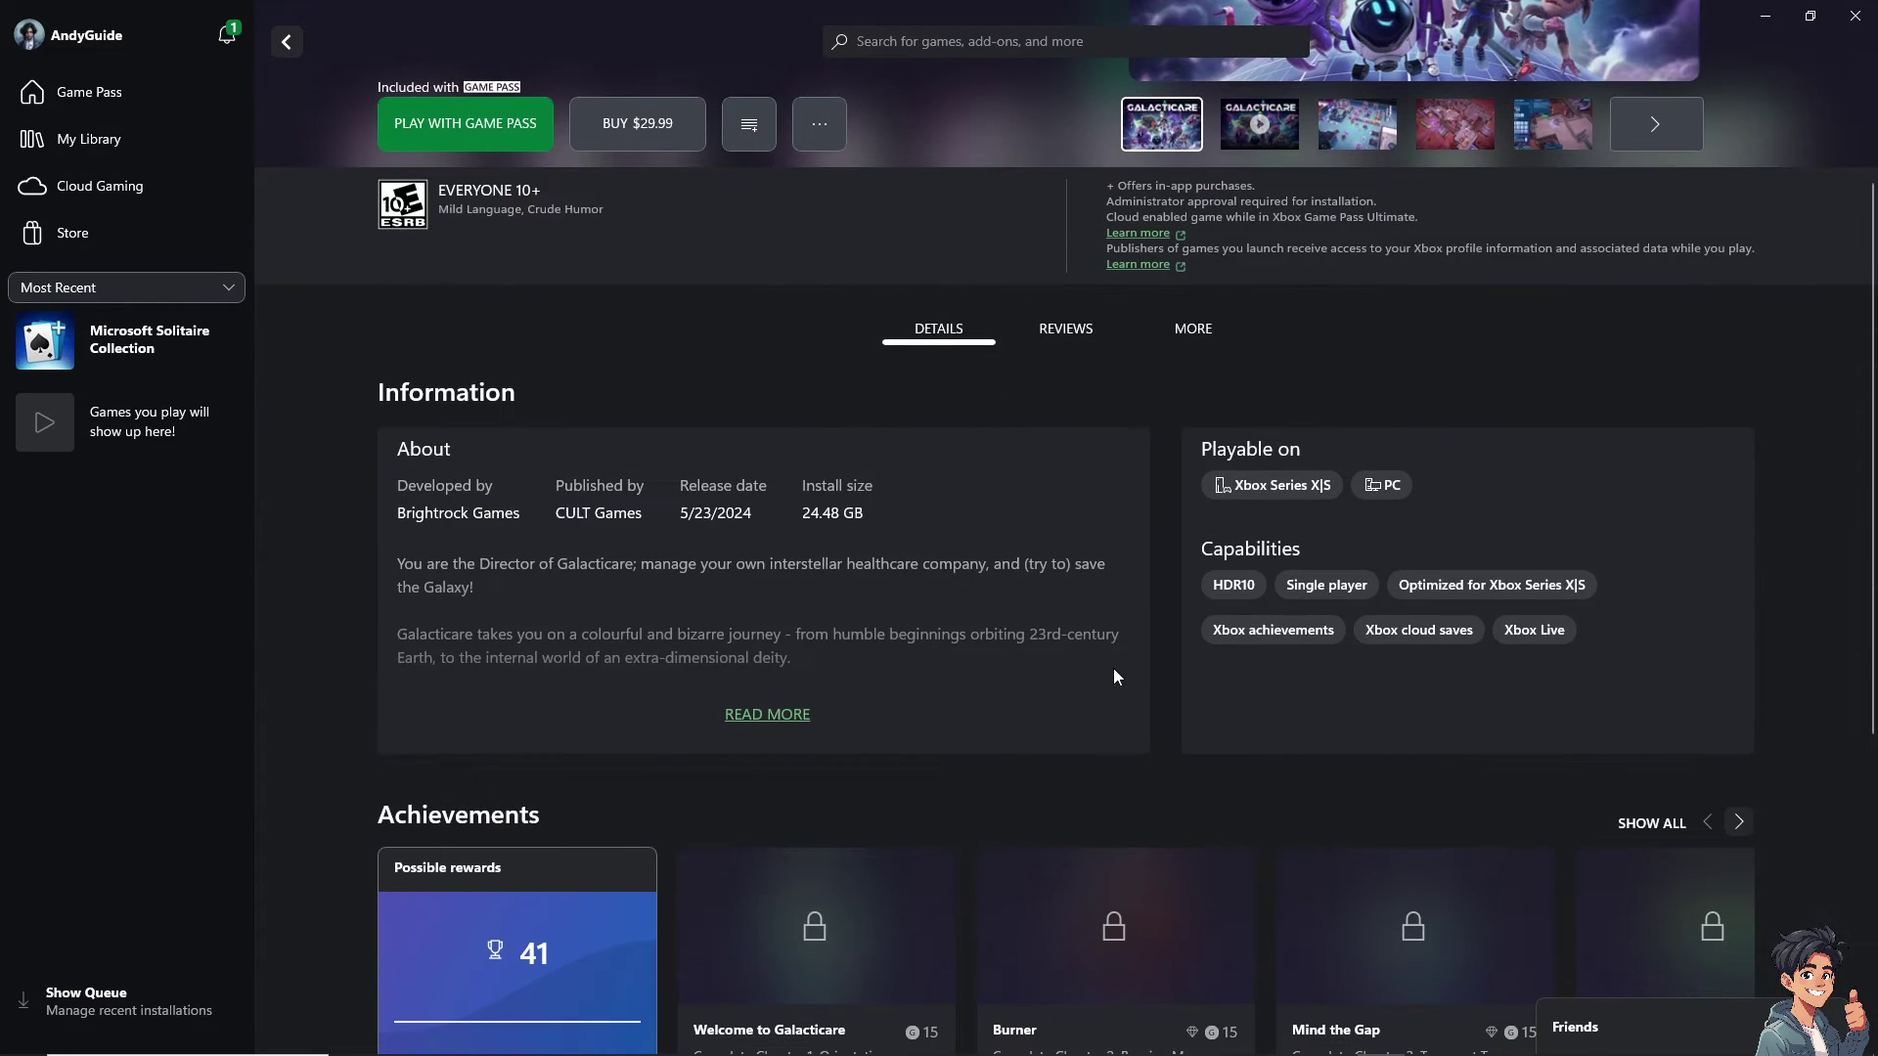
click(1162, 348)
scroll(560, 693, down, 5)
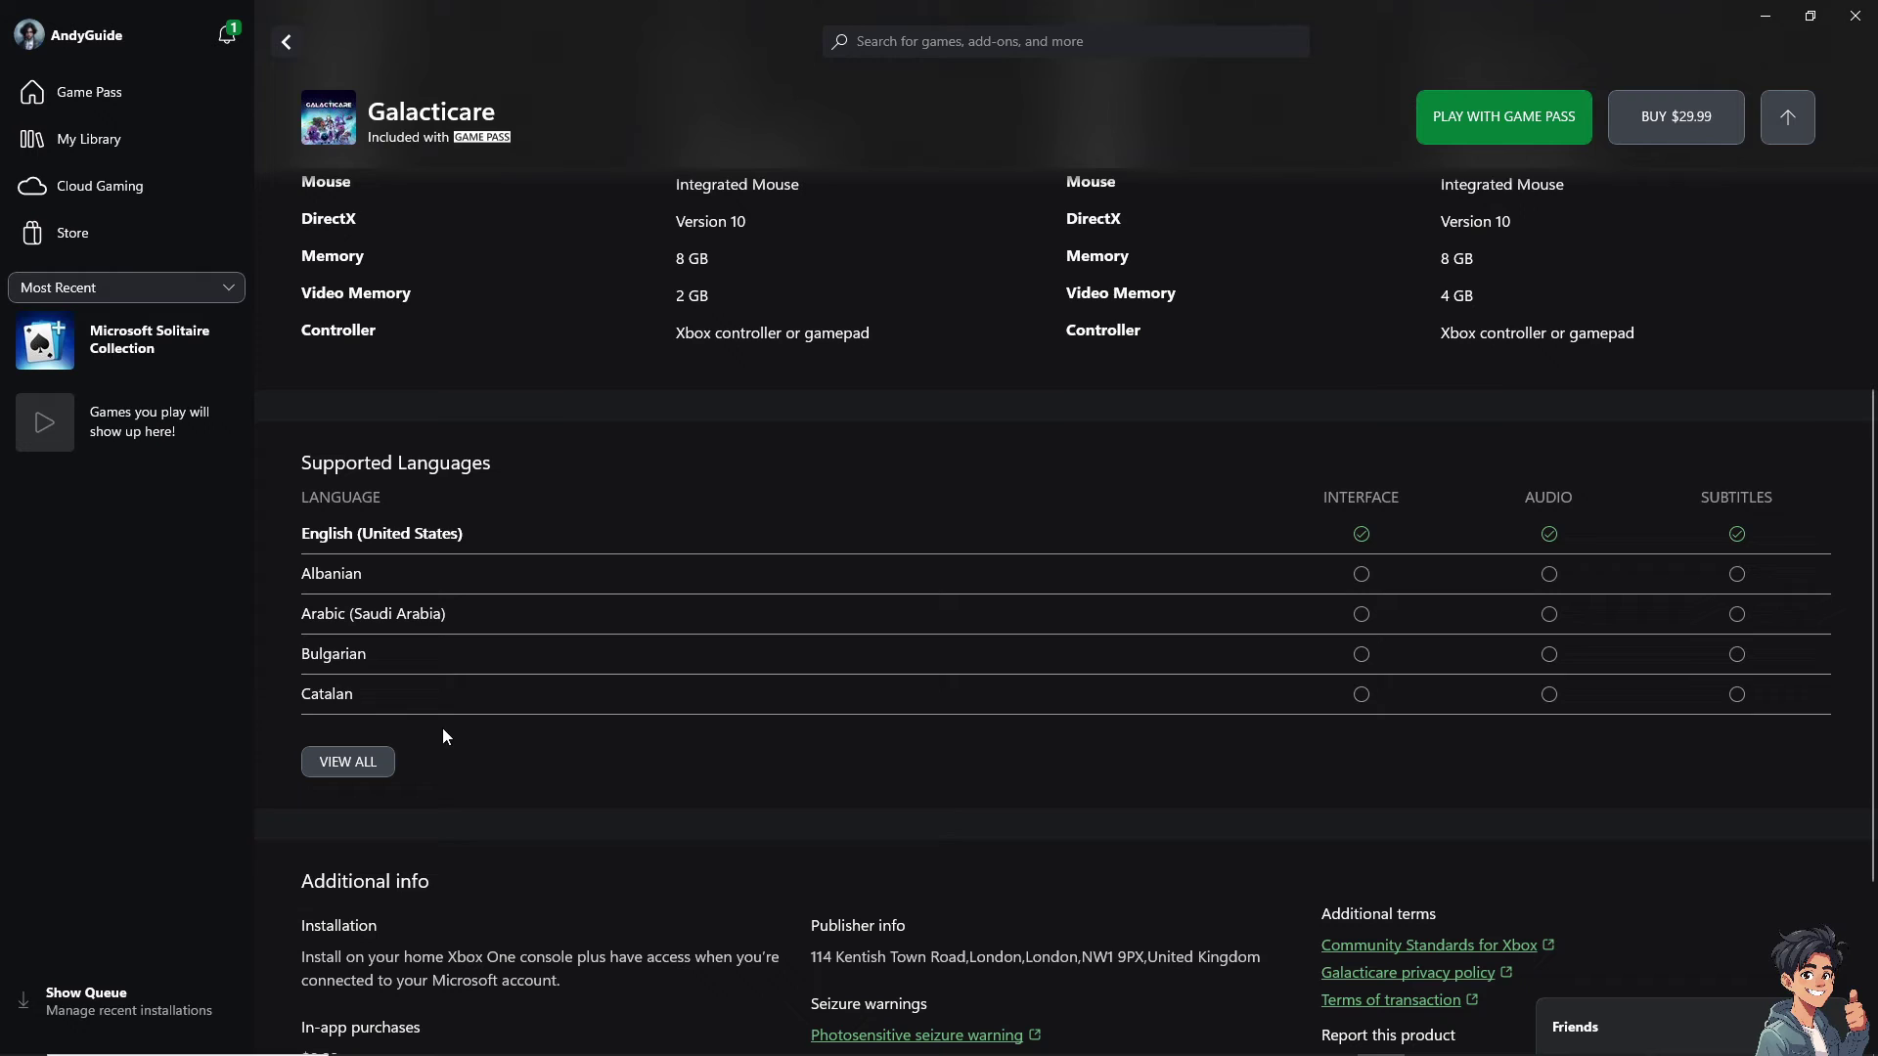
click(364, 762)
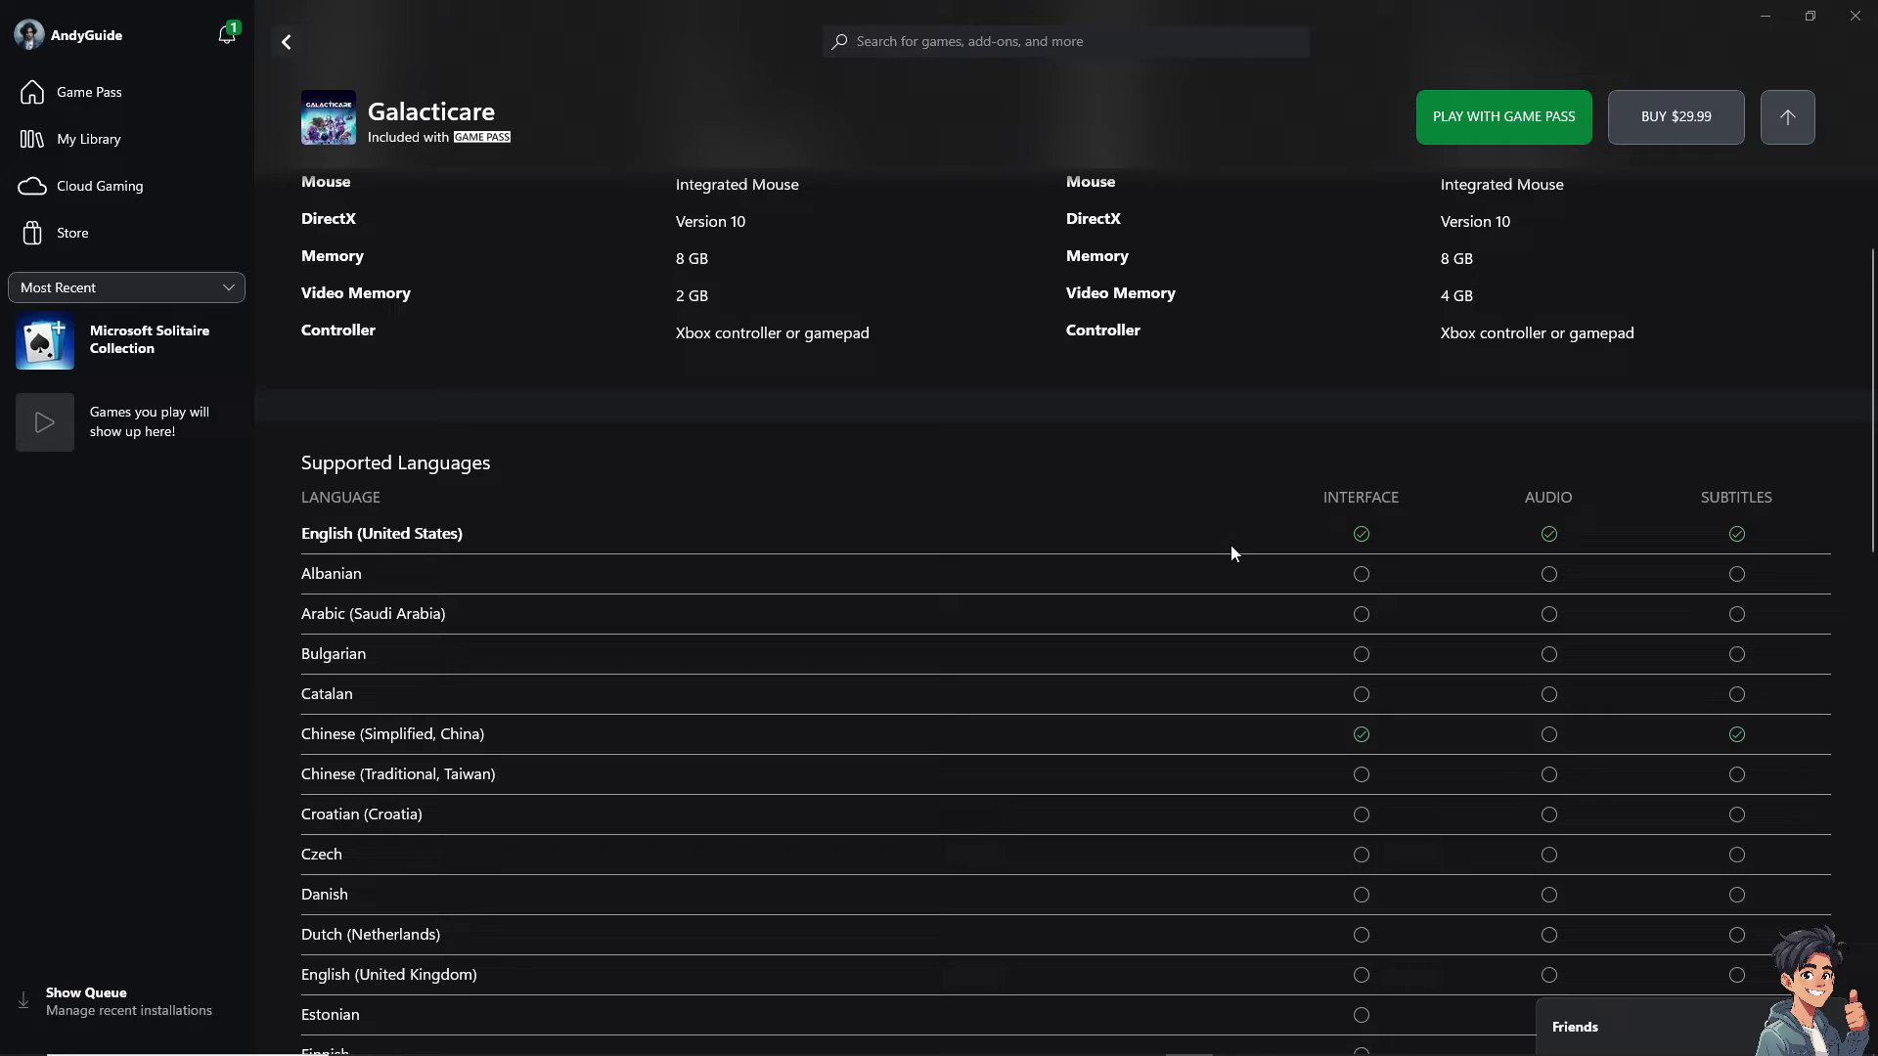
scroll(612, 636, down, 3)
scroll(613, 636, down, 8)
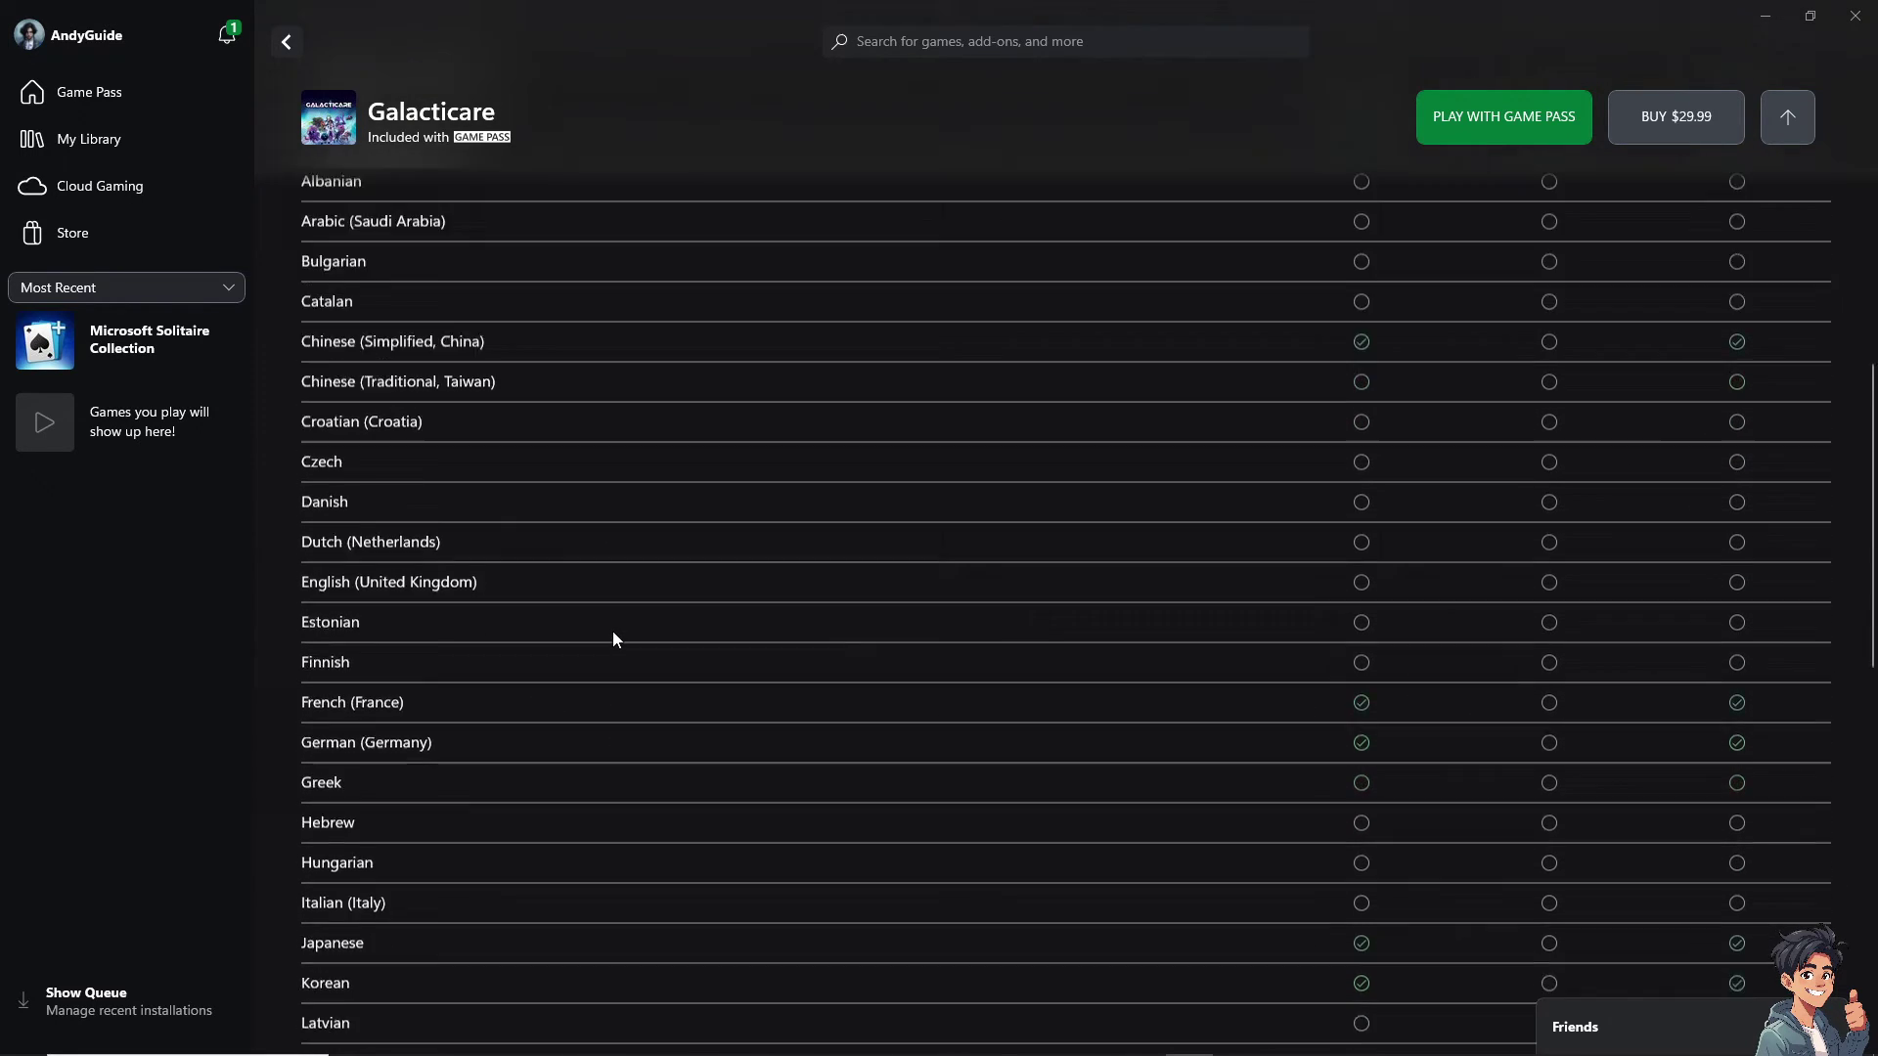
scroll(603, 676, down, 5)
scroll(602, 677, up, 5)
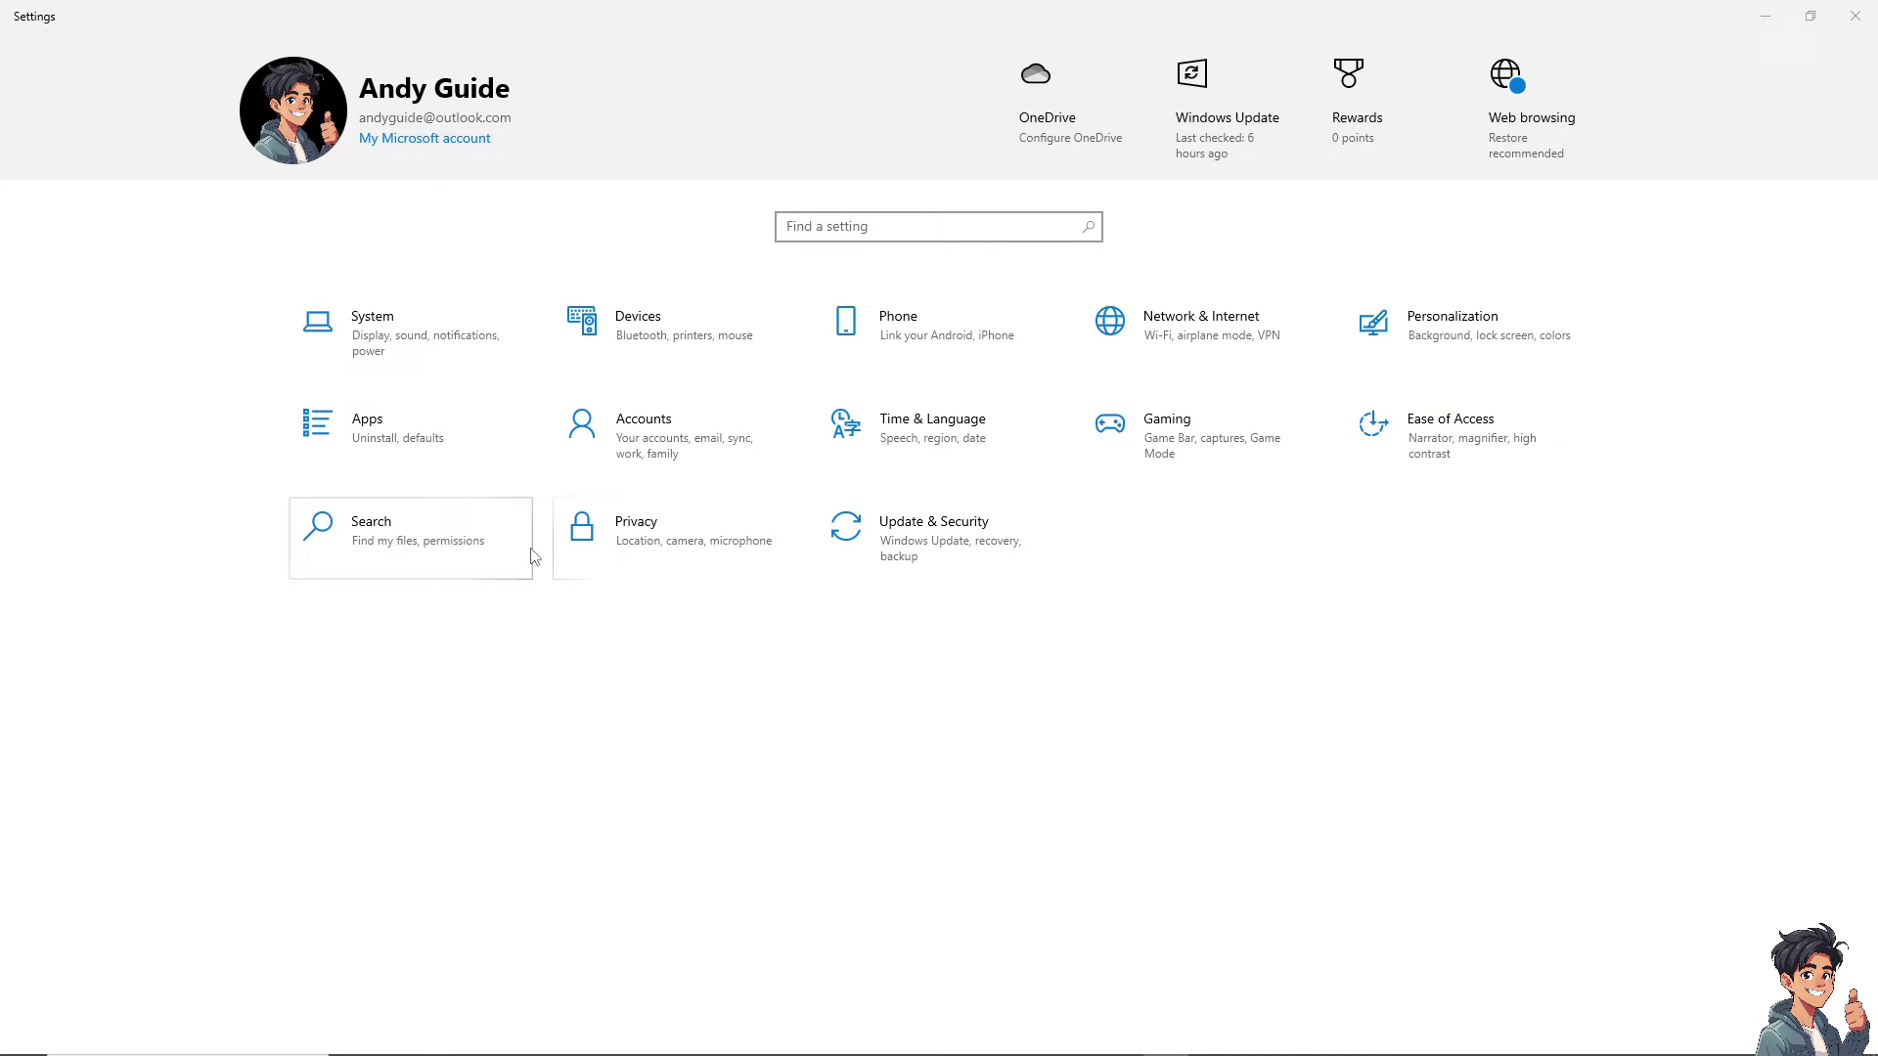
Choose the Time & Language category on the Settings home page
click(952, 442)
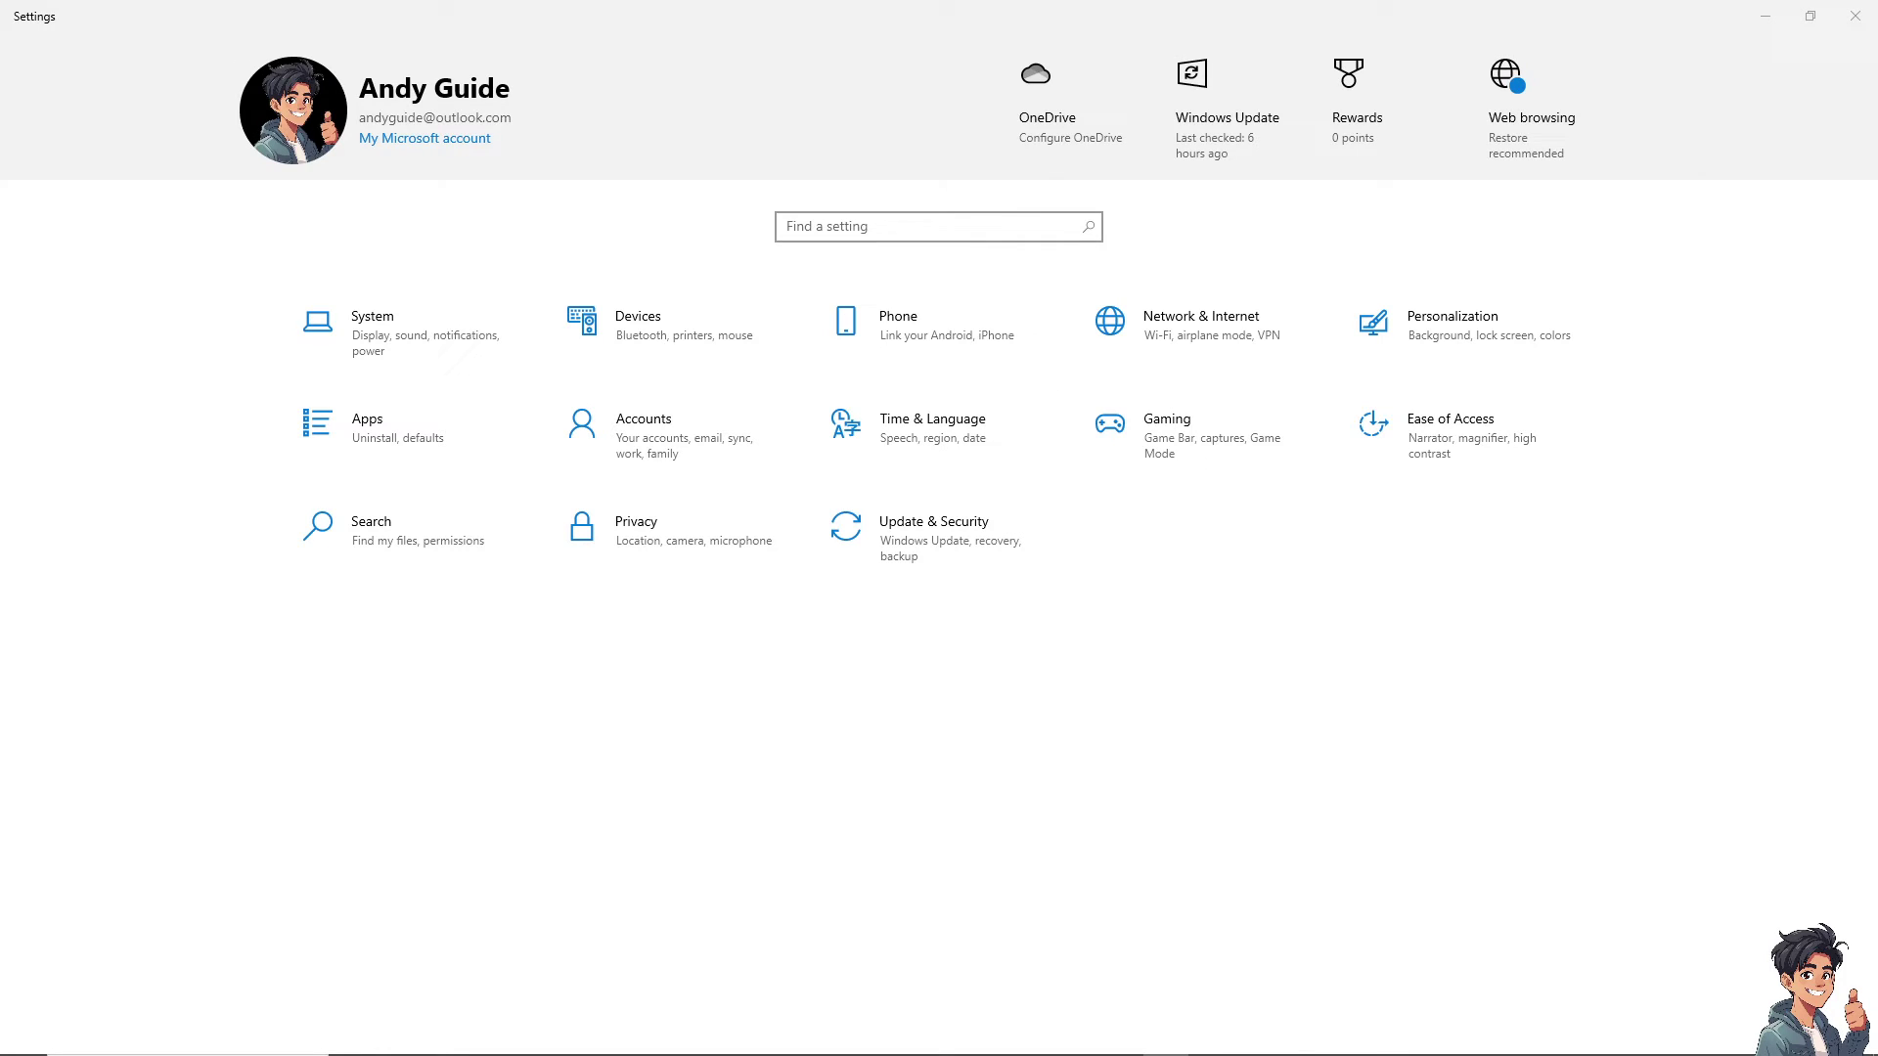
Review the Windows display language options on the Language page, keeping English (United States)
click(930, 442)
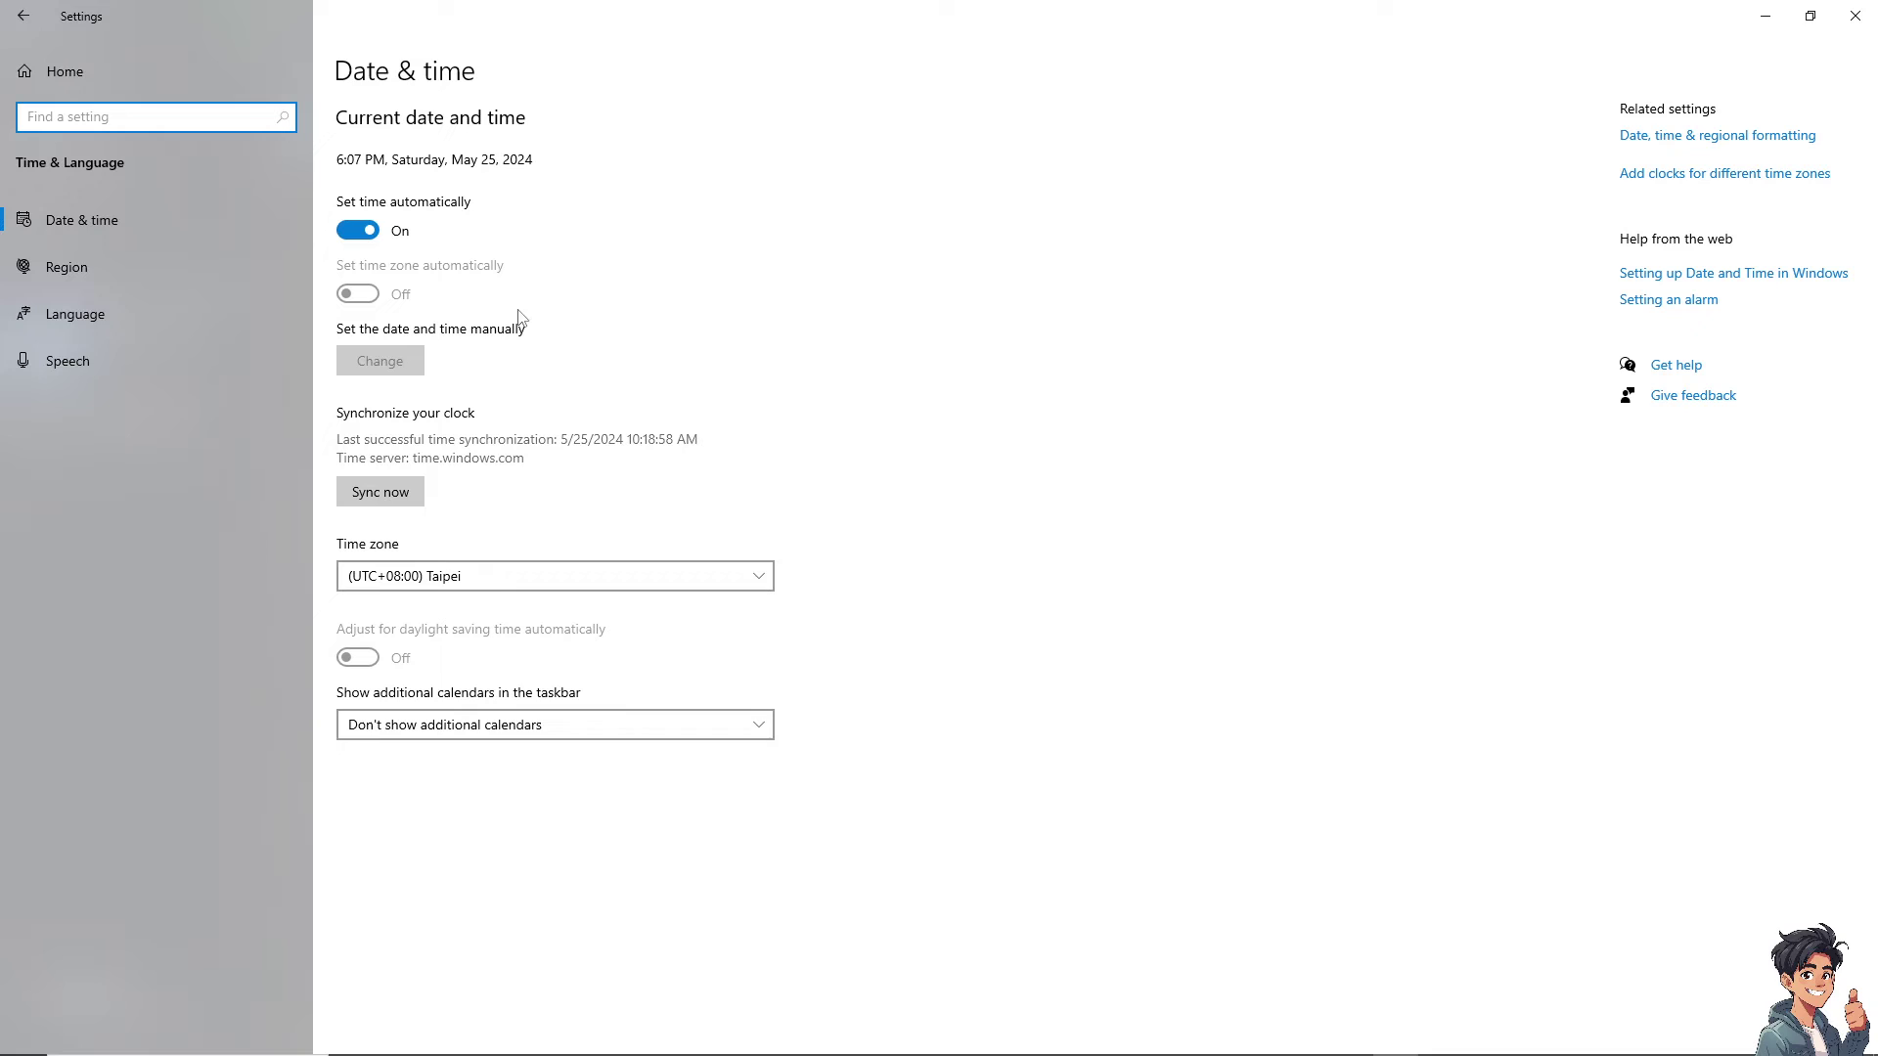
click(161, 318)
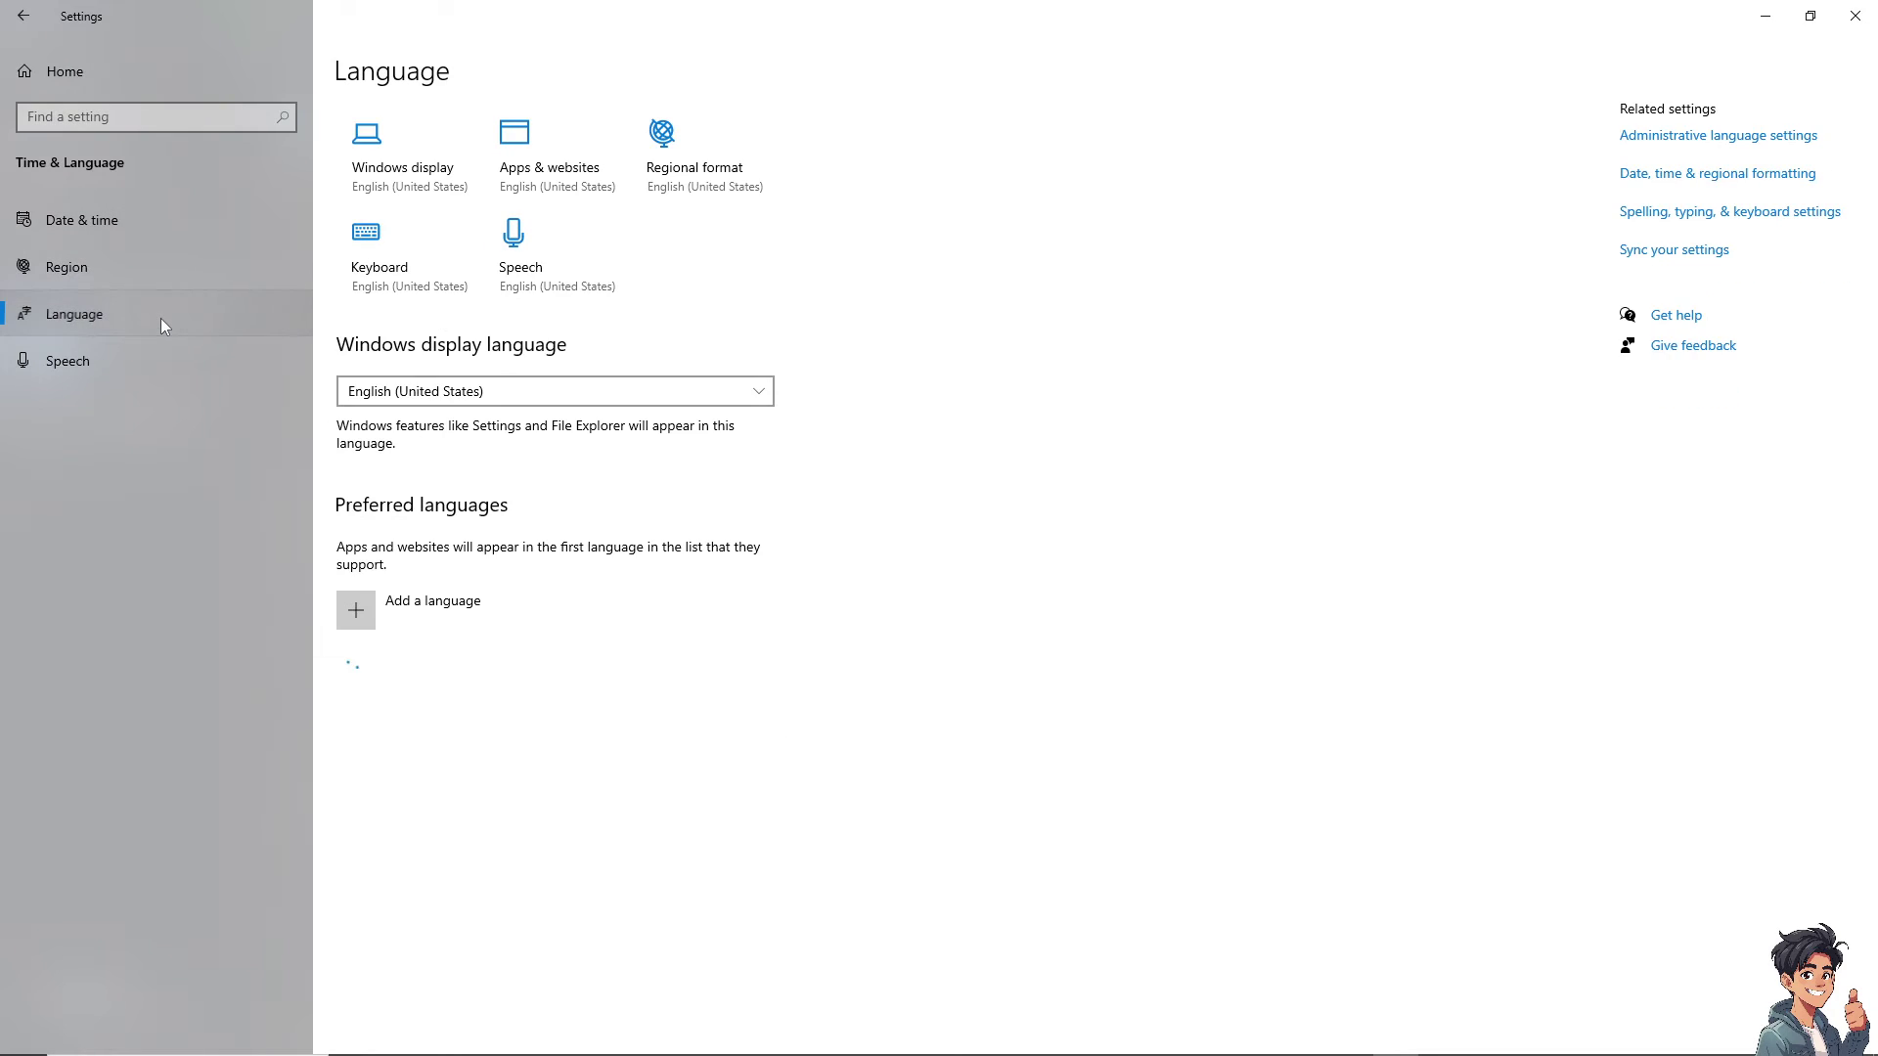
click(655, 395)
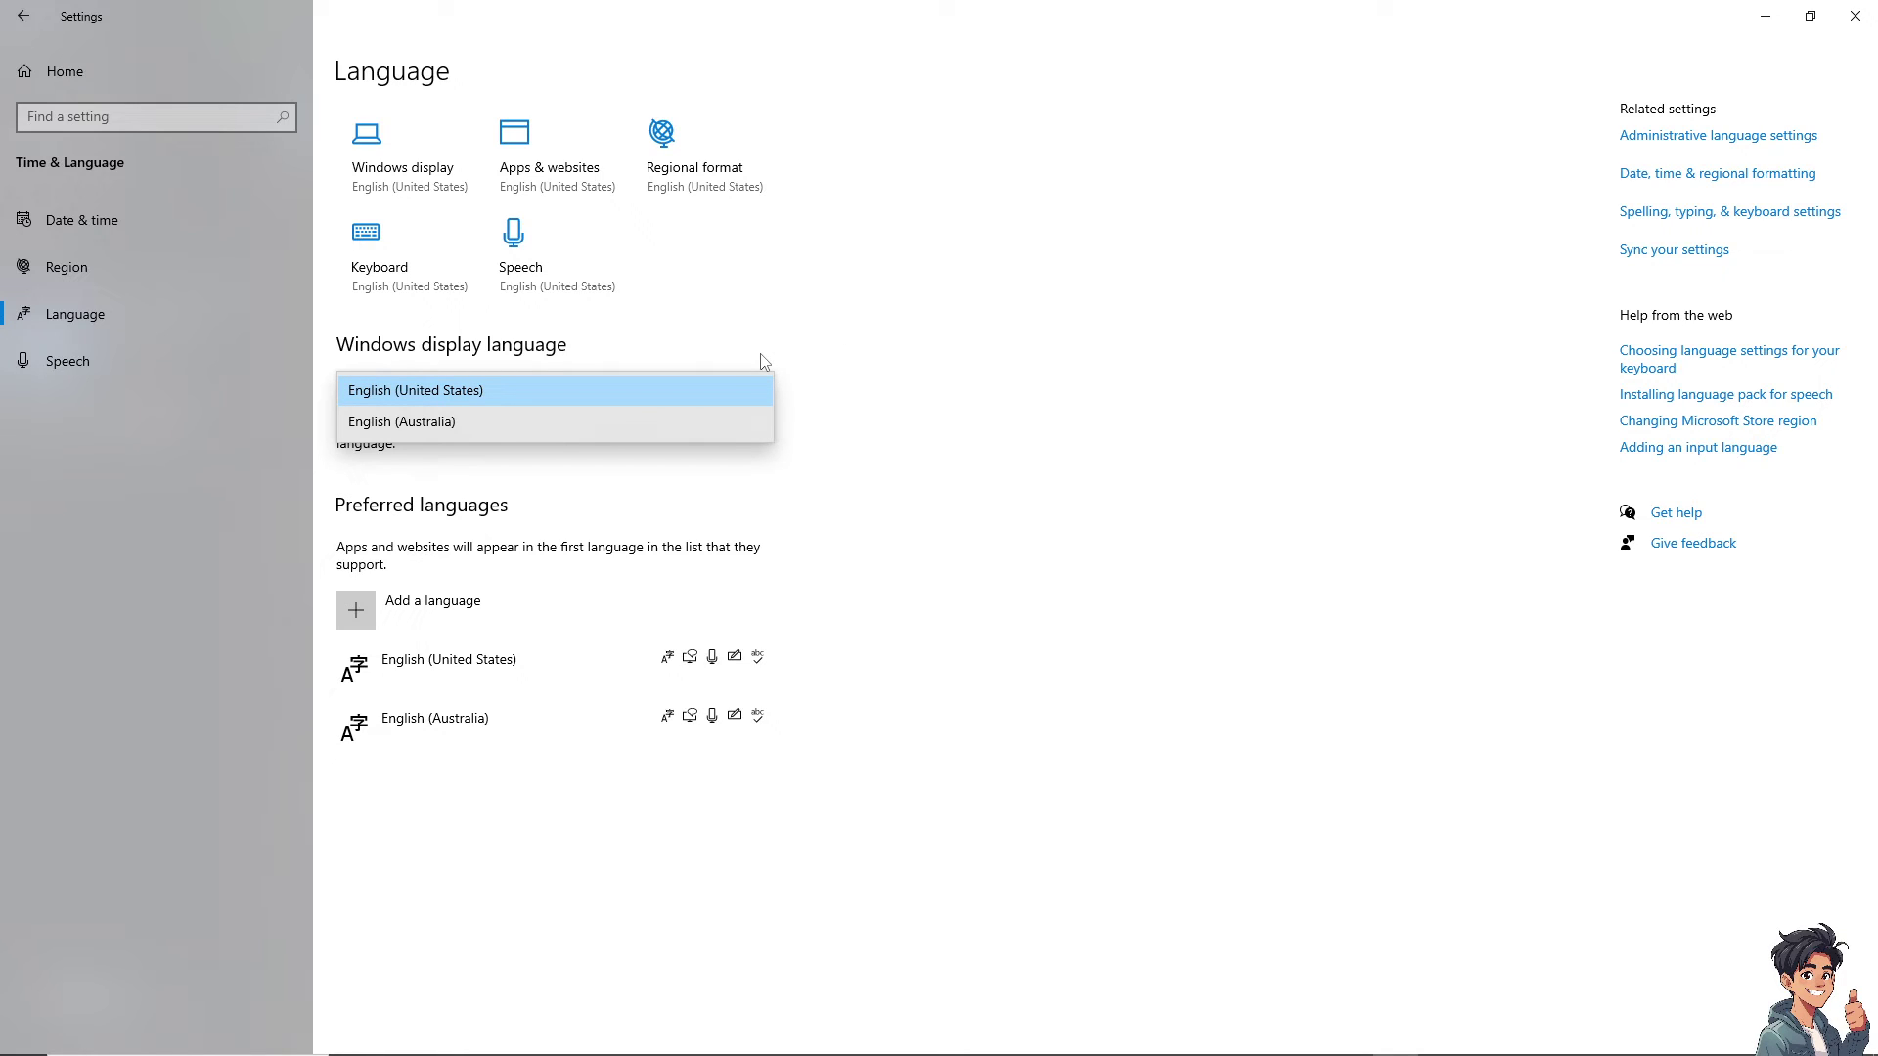
click(887, 351)
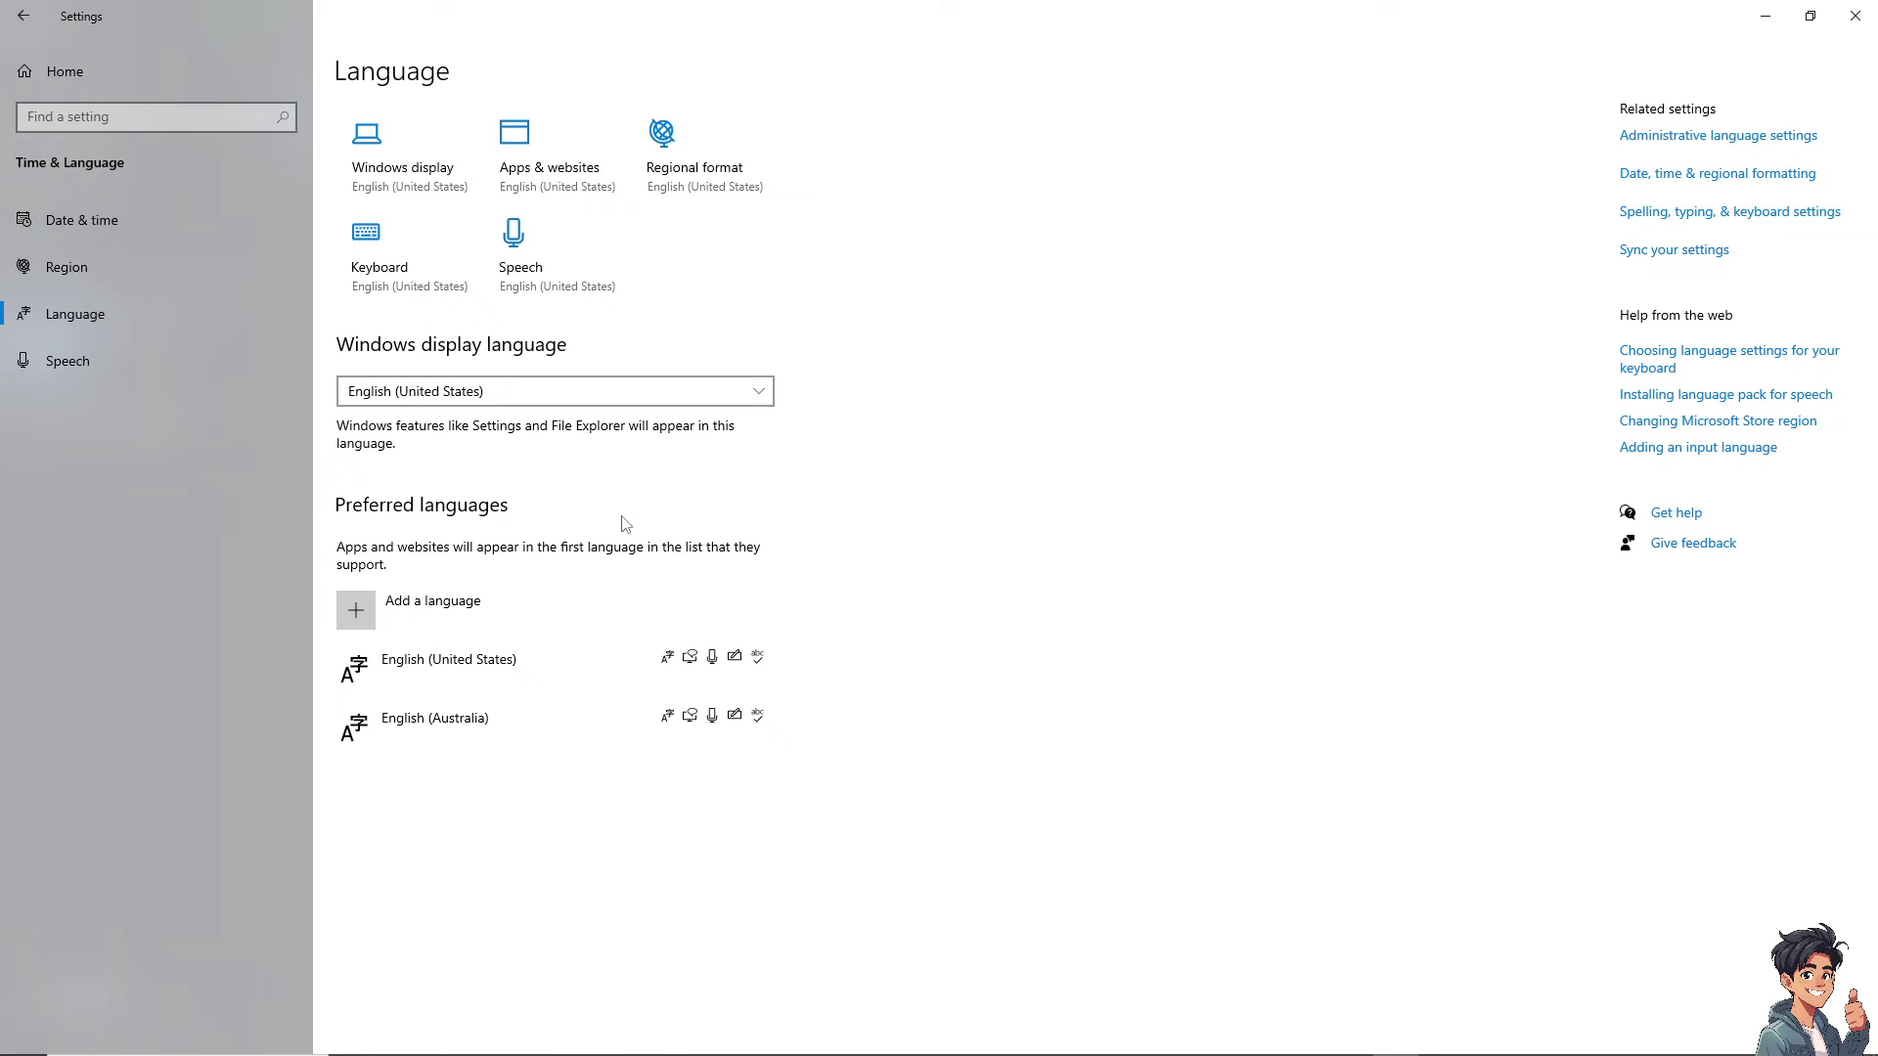
click(389, 613)
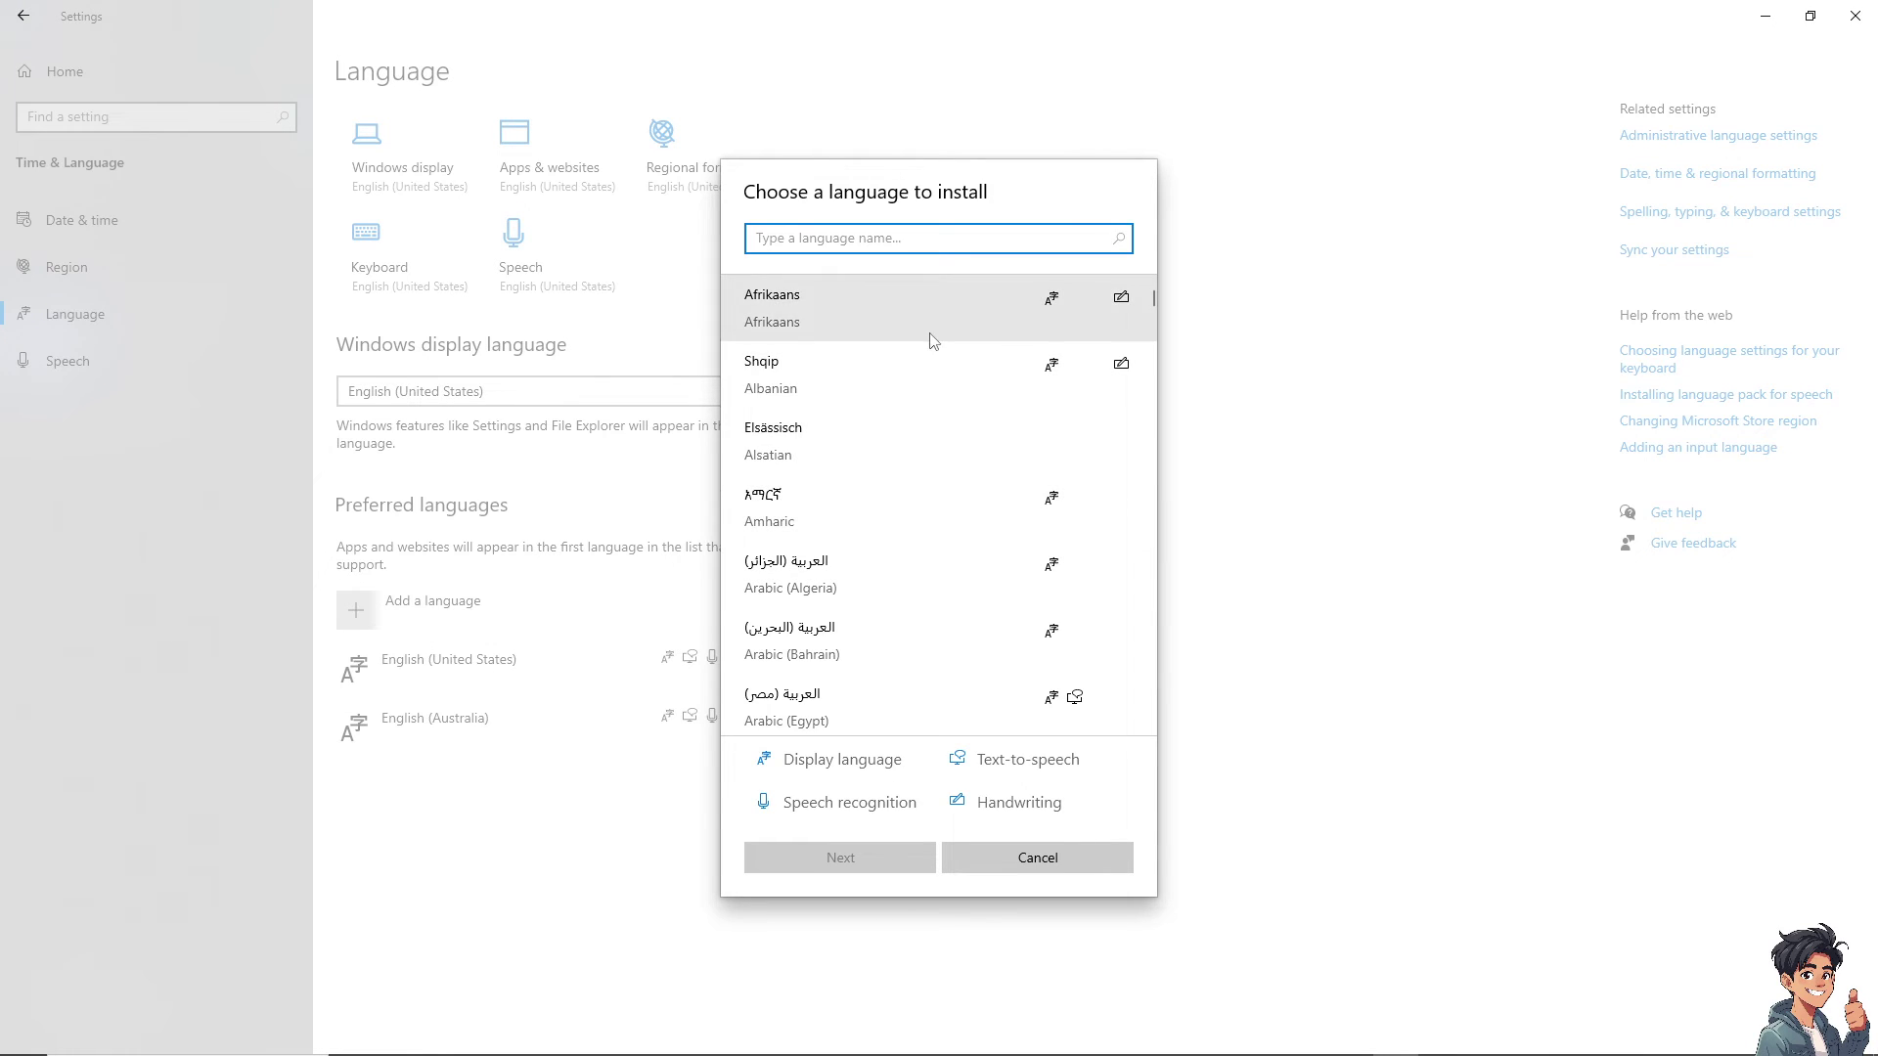
scroll(929, 381, down, 5)
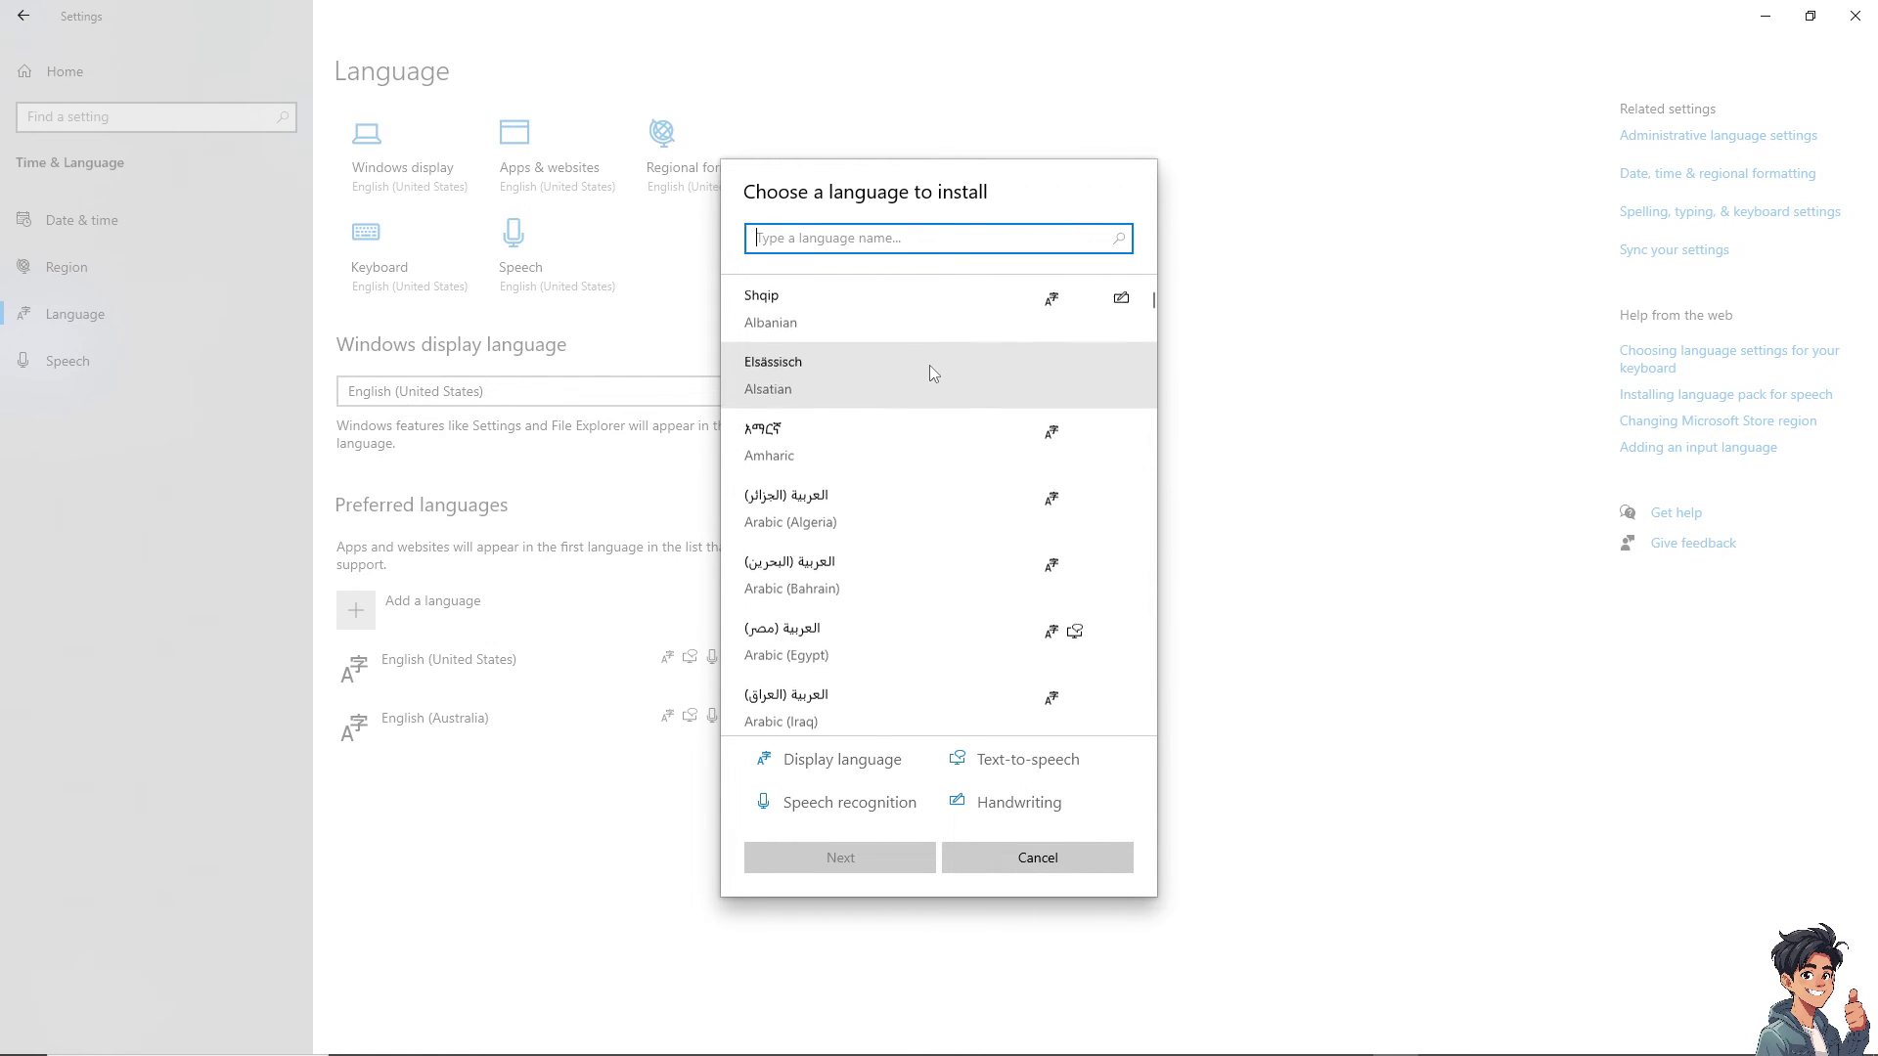
scroll(919, 435, down, 4)
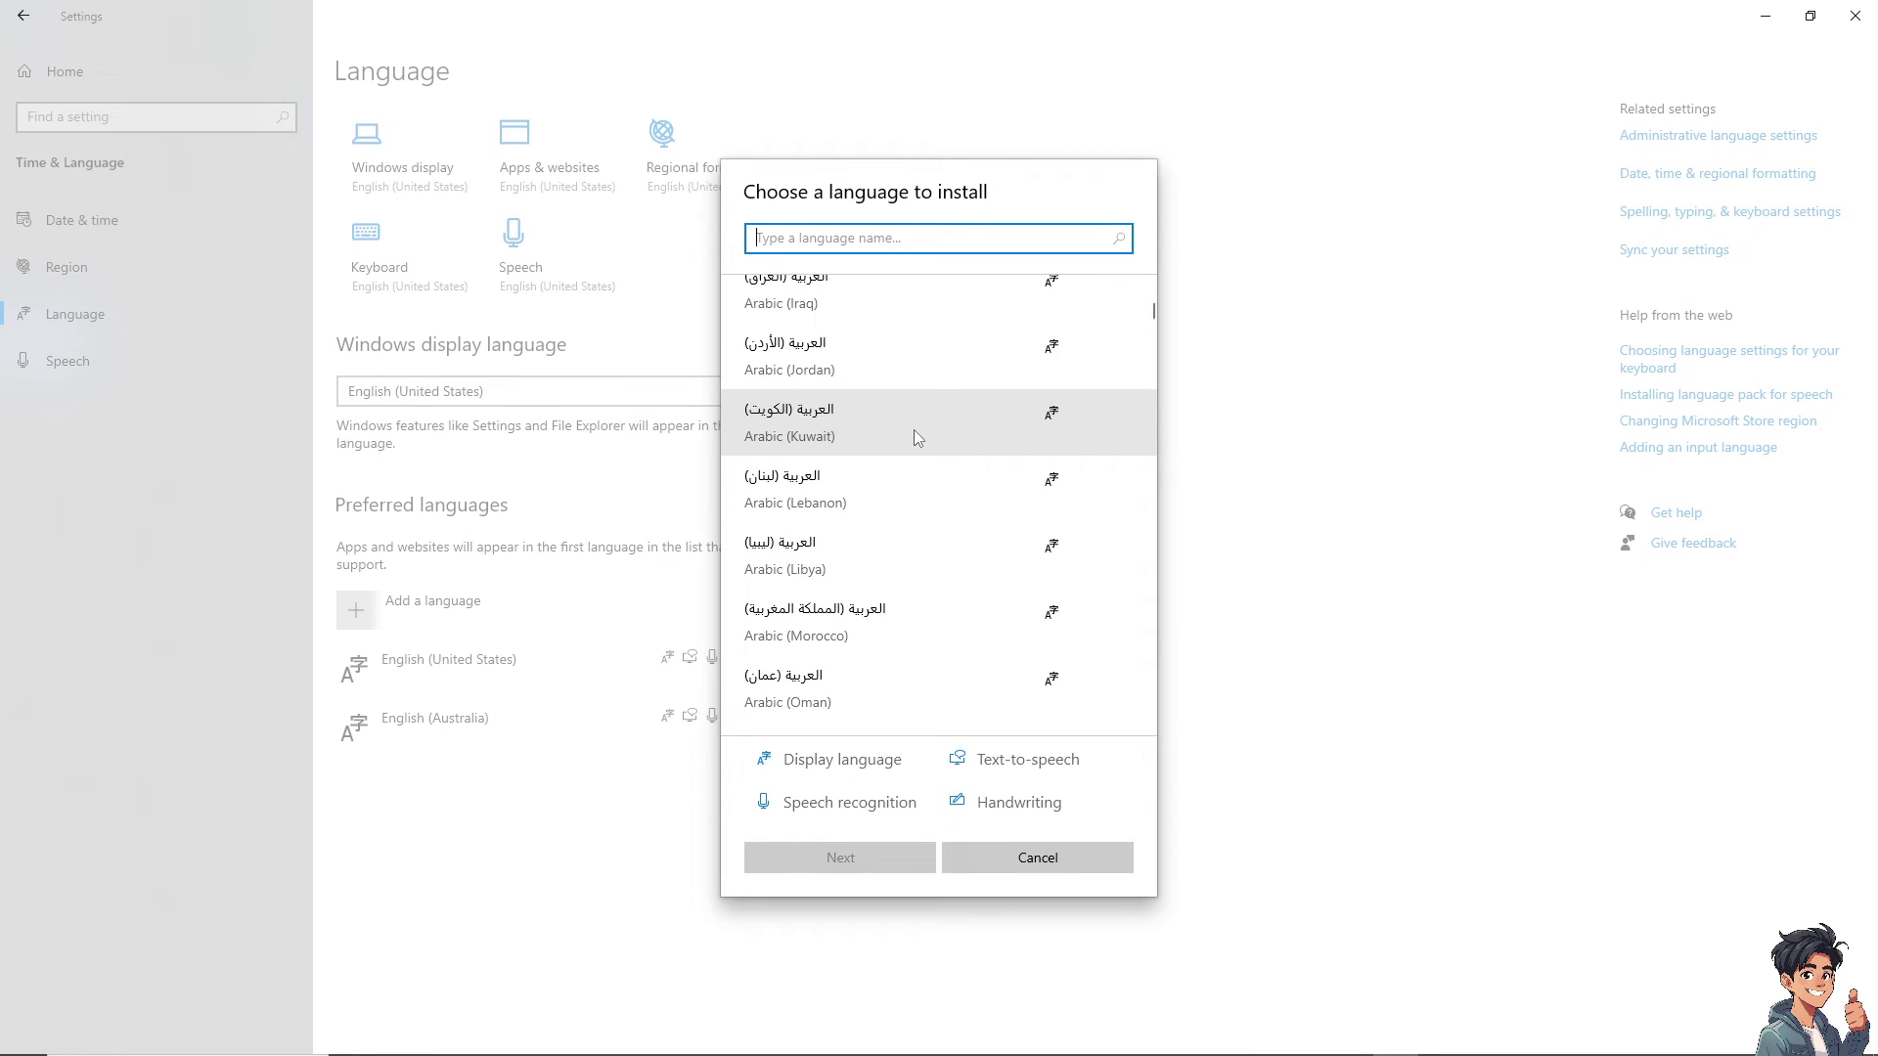
scroll(917, 515, down, 2)
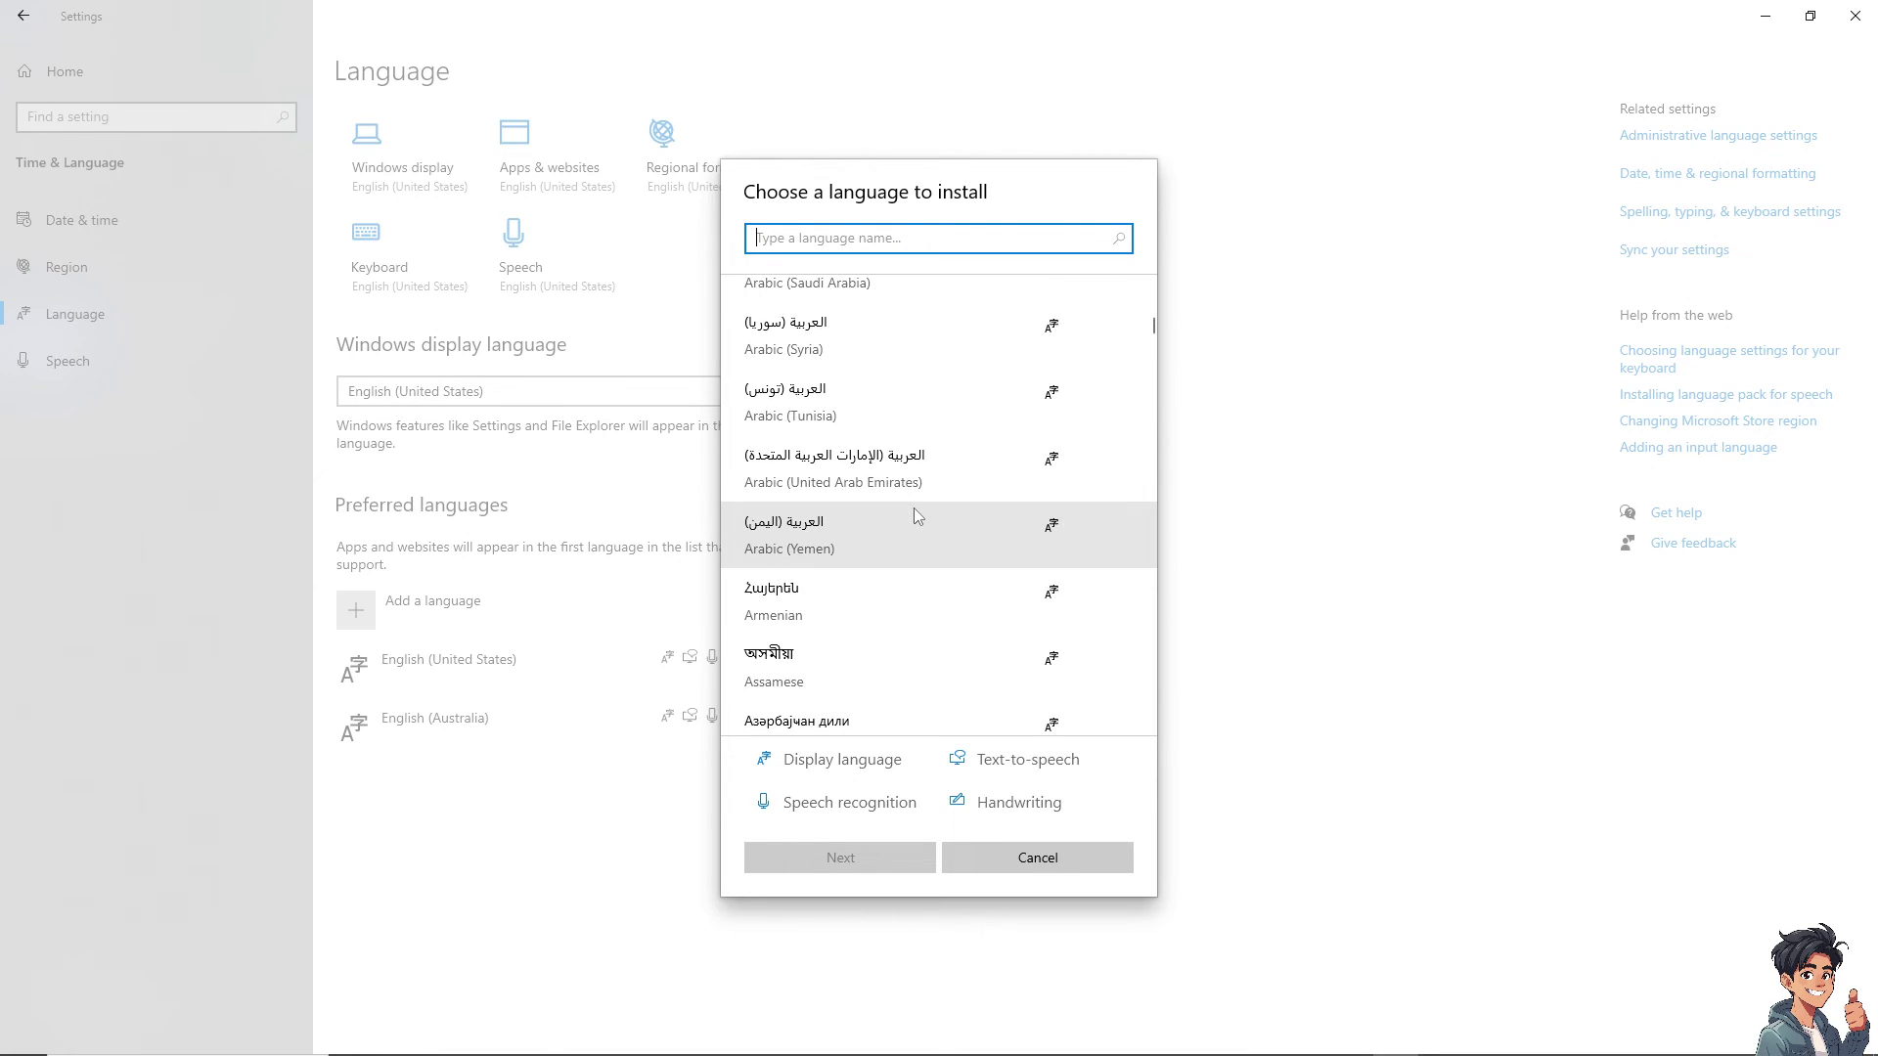
scroll(917, 515, down, 3)
scroll(915, 511, down, 3)
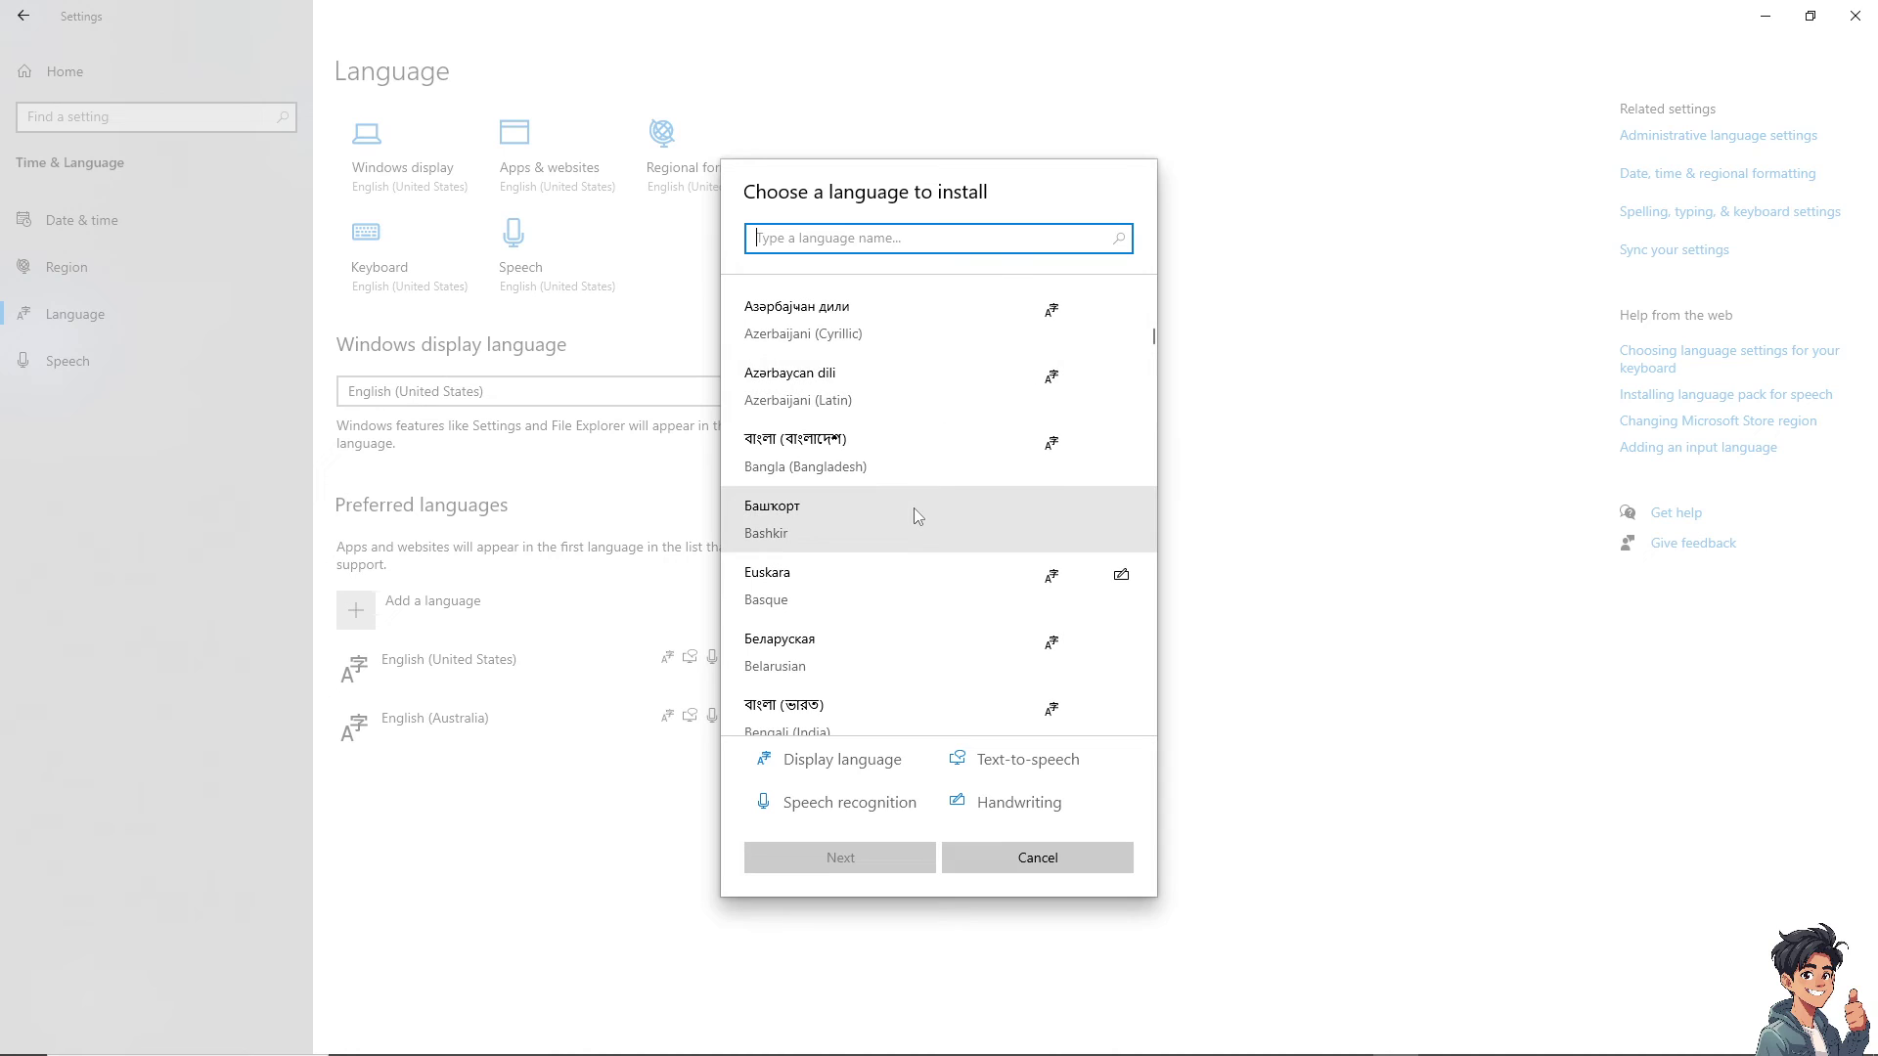
scroll(914, 518, down, 3)
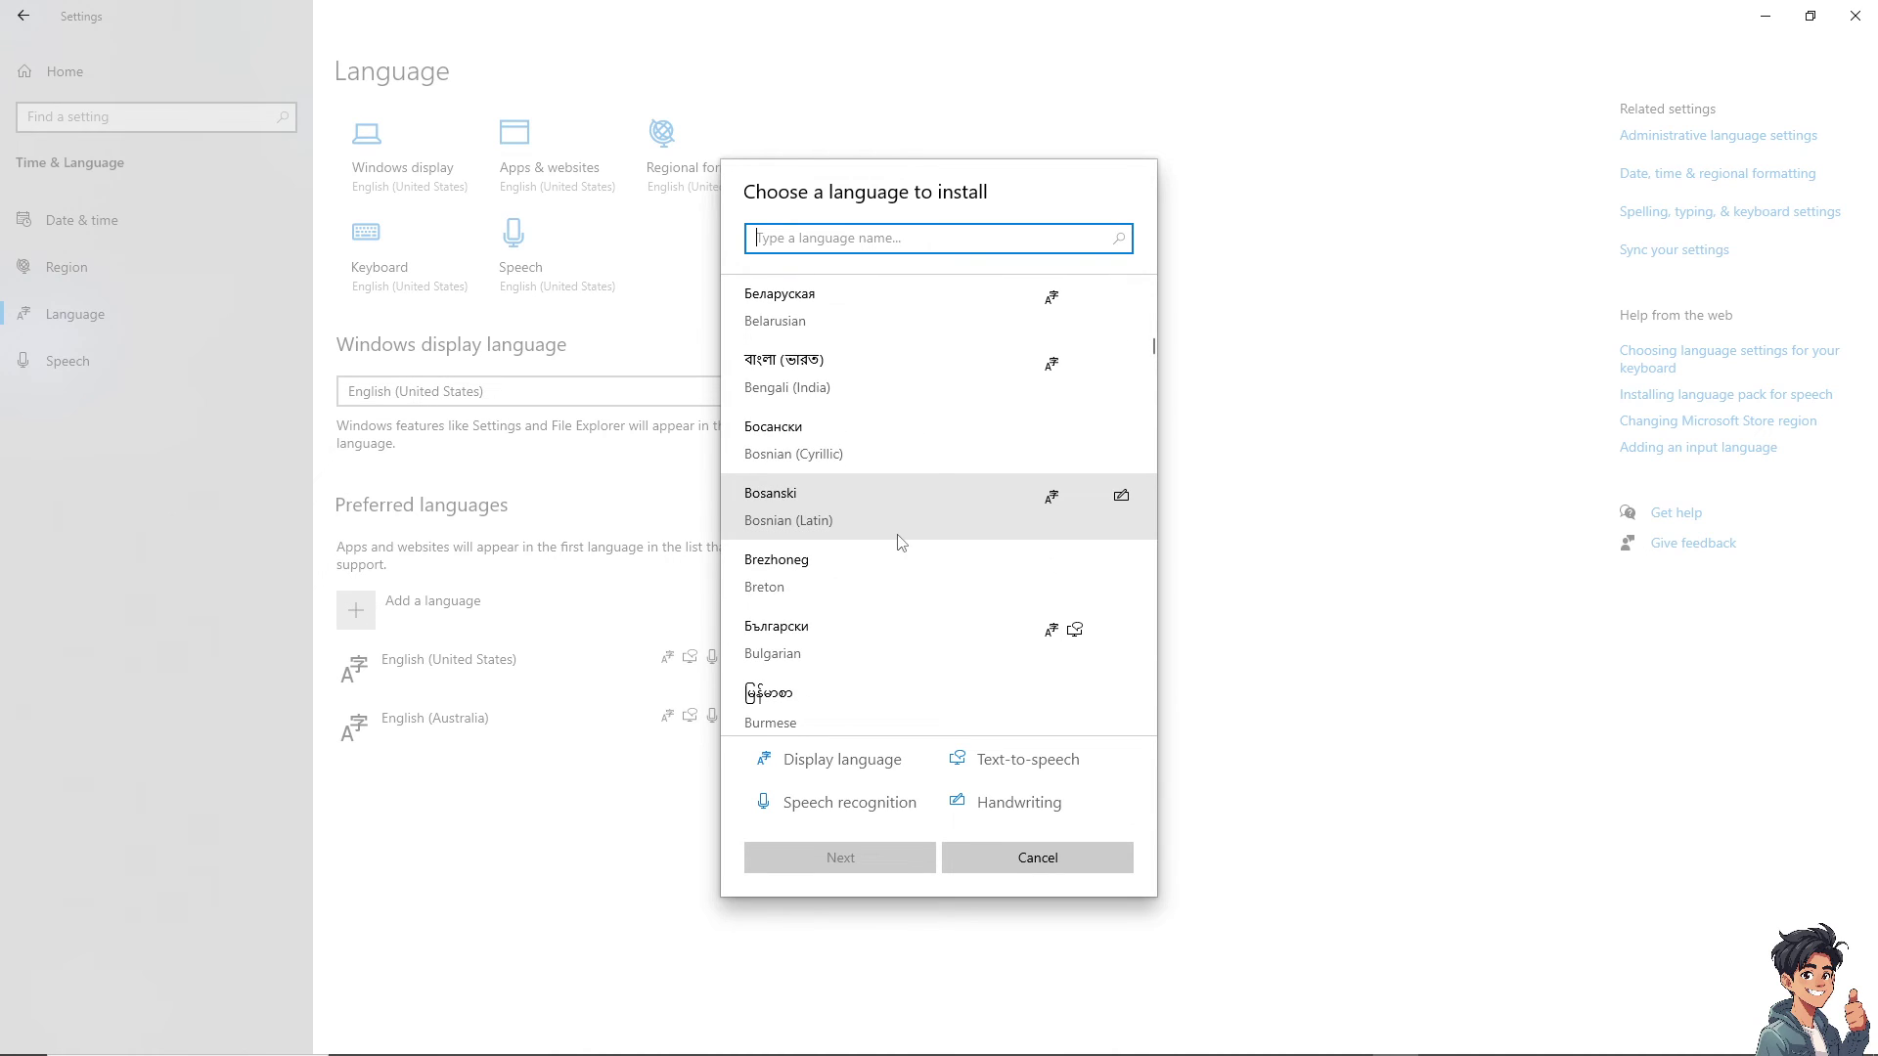
scroll(909, 538, down, 7)
scroll(901, 555, down, 1)
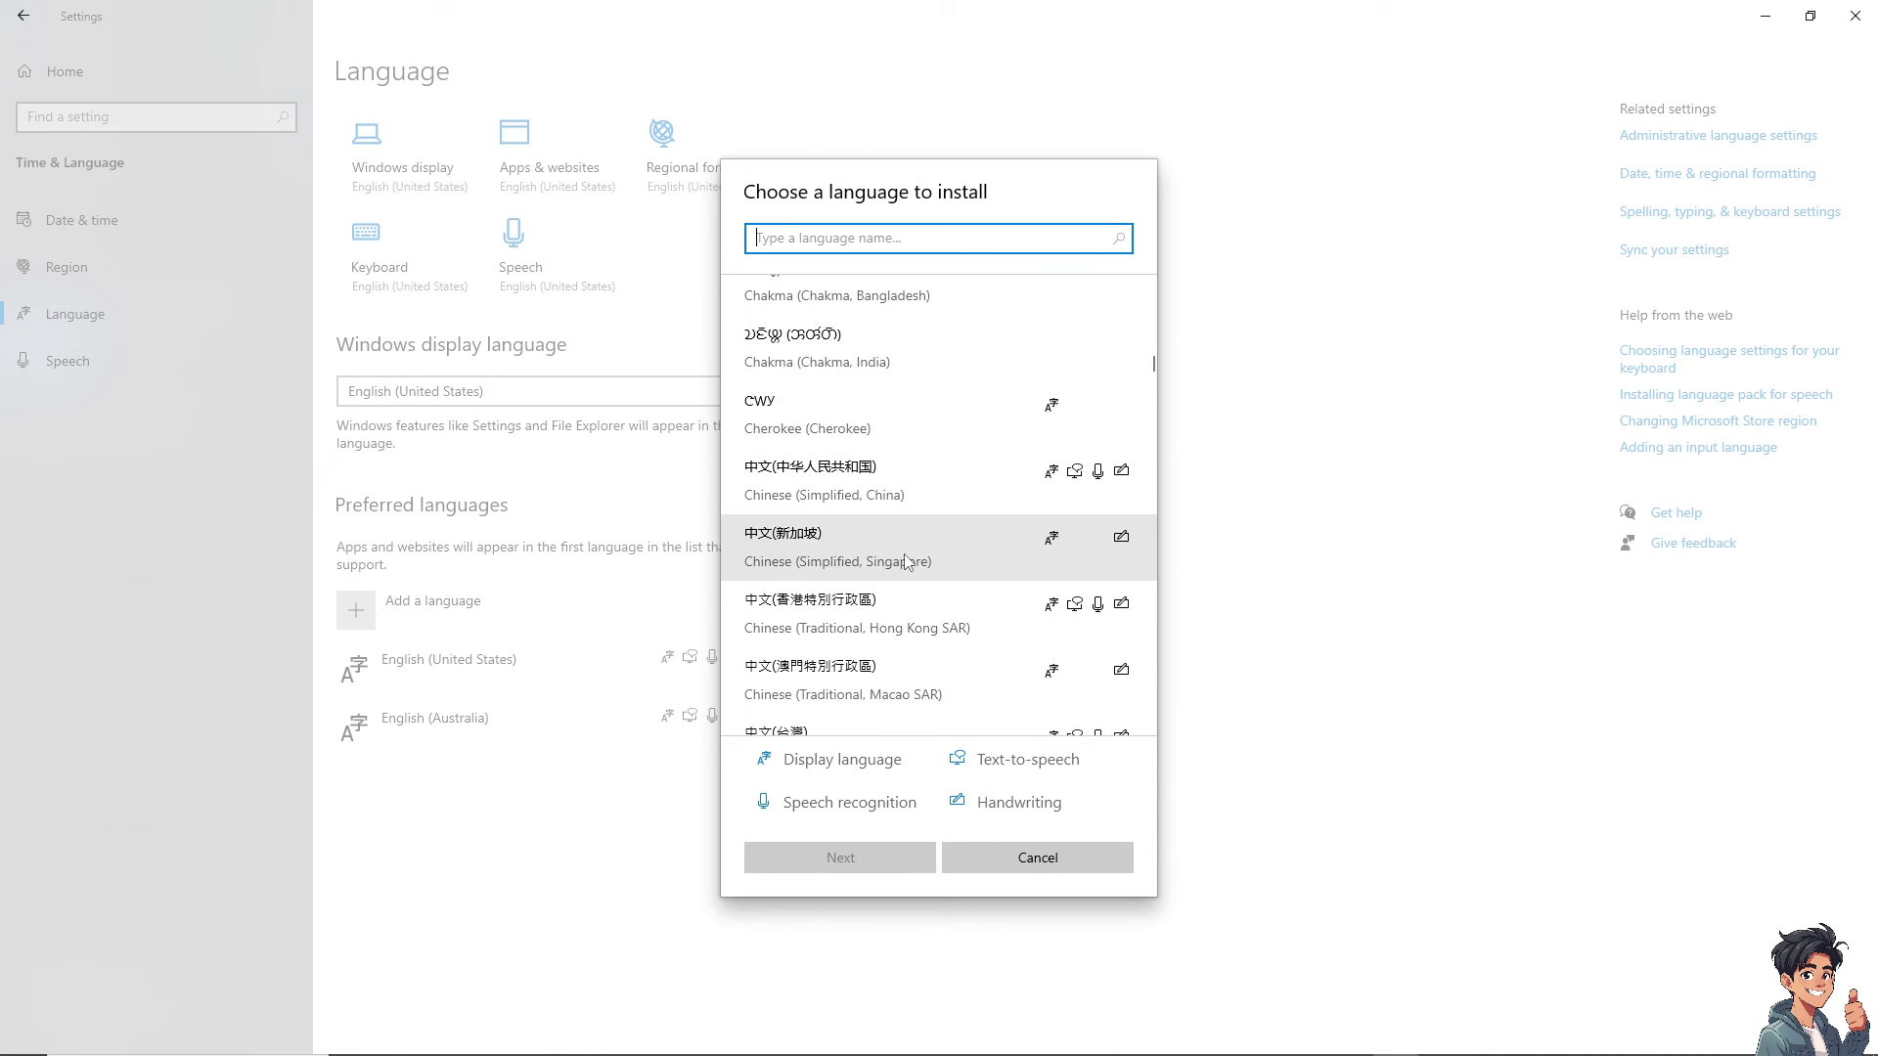
scroll(900, 567, down, 5)
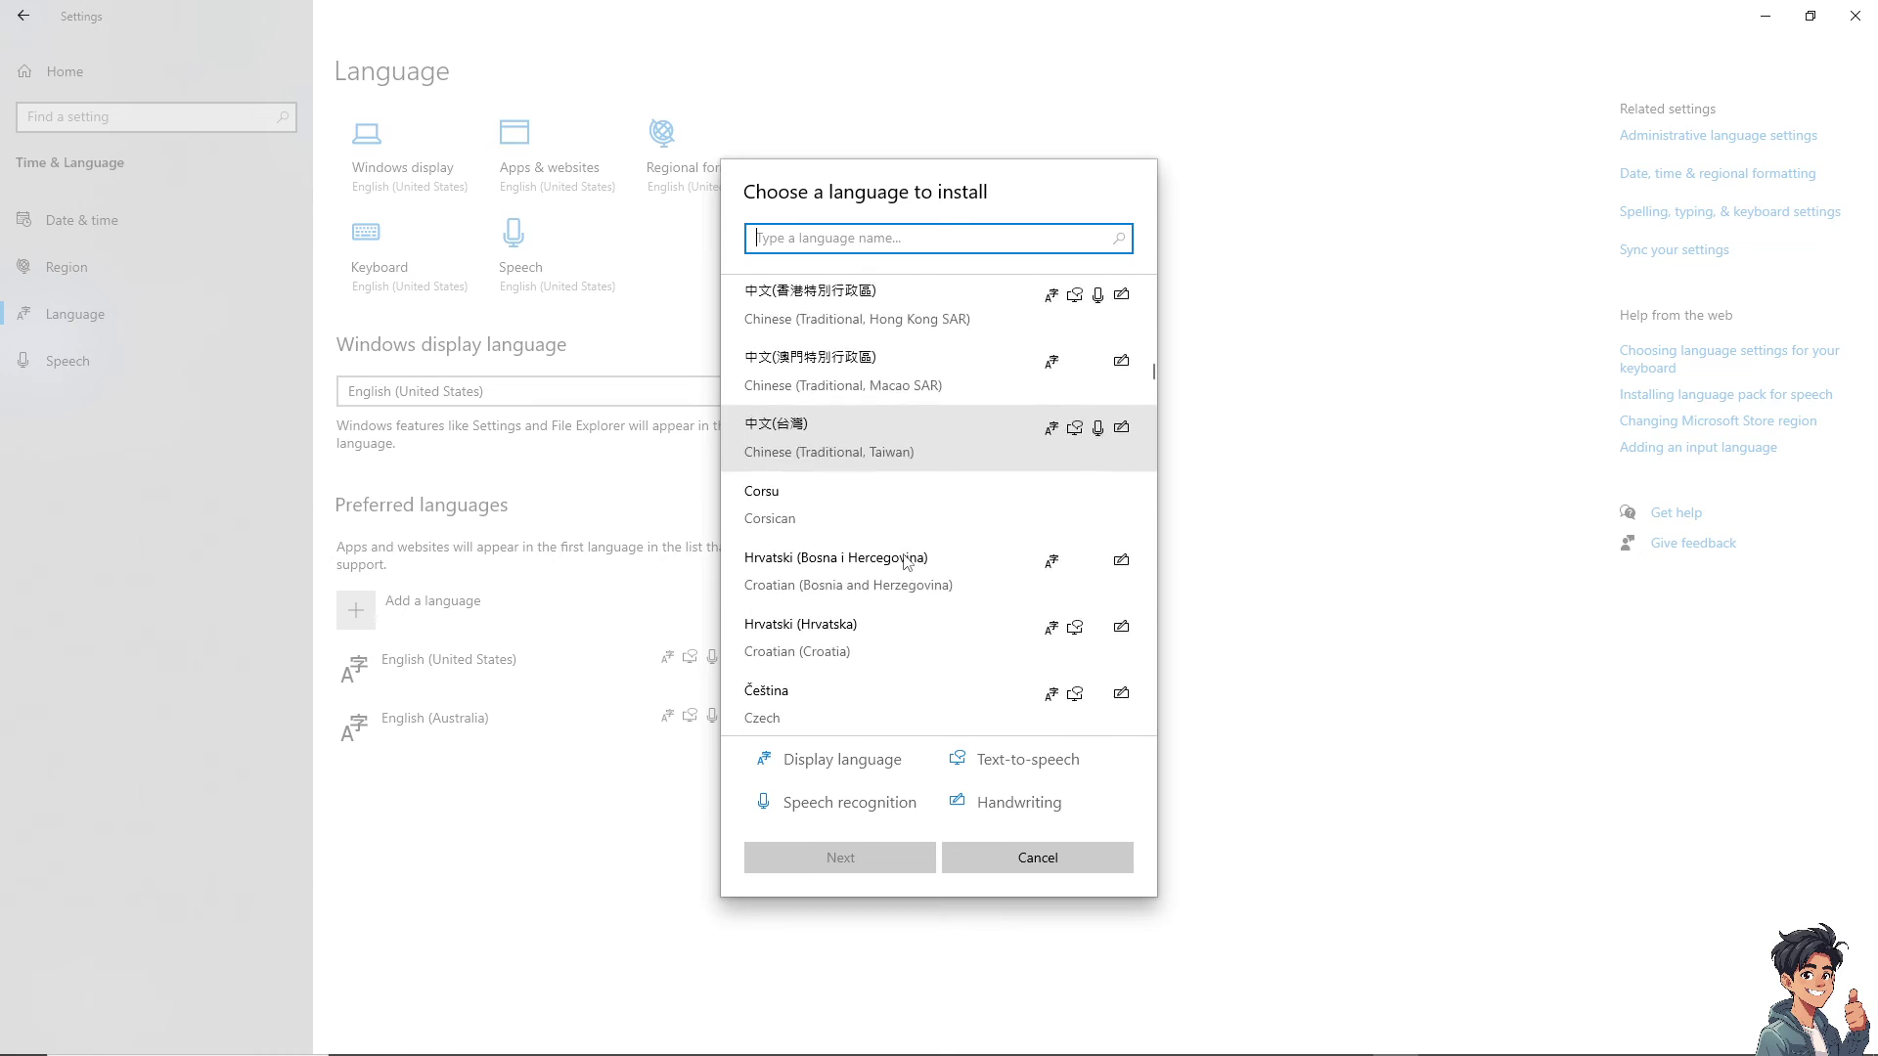
scroll(880, 578, up, 5)
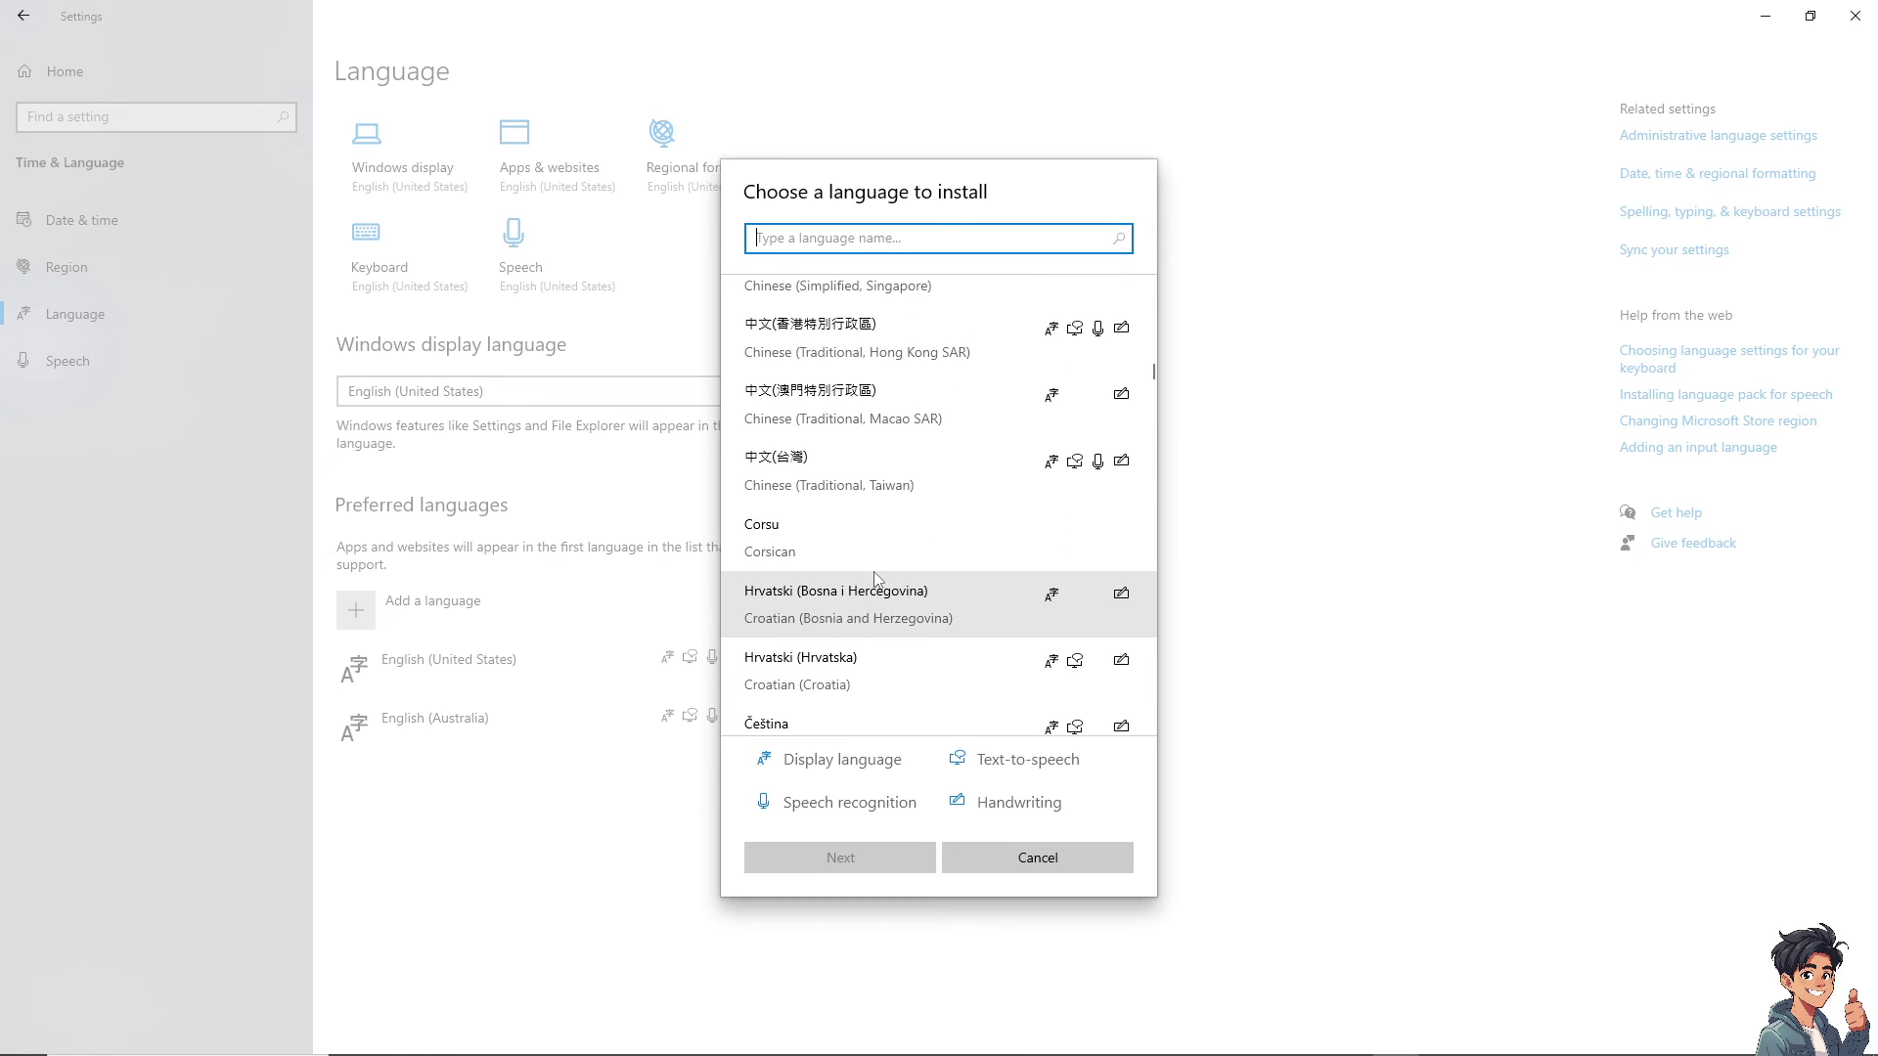
scroll(876, 575, down, 4)
scroll(873, 568, down, 3)
scroll(873, 562, down, 3)
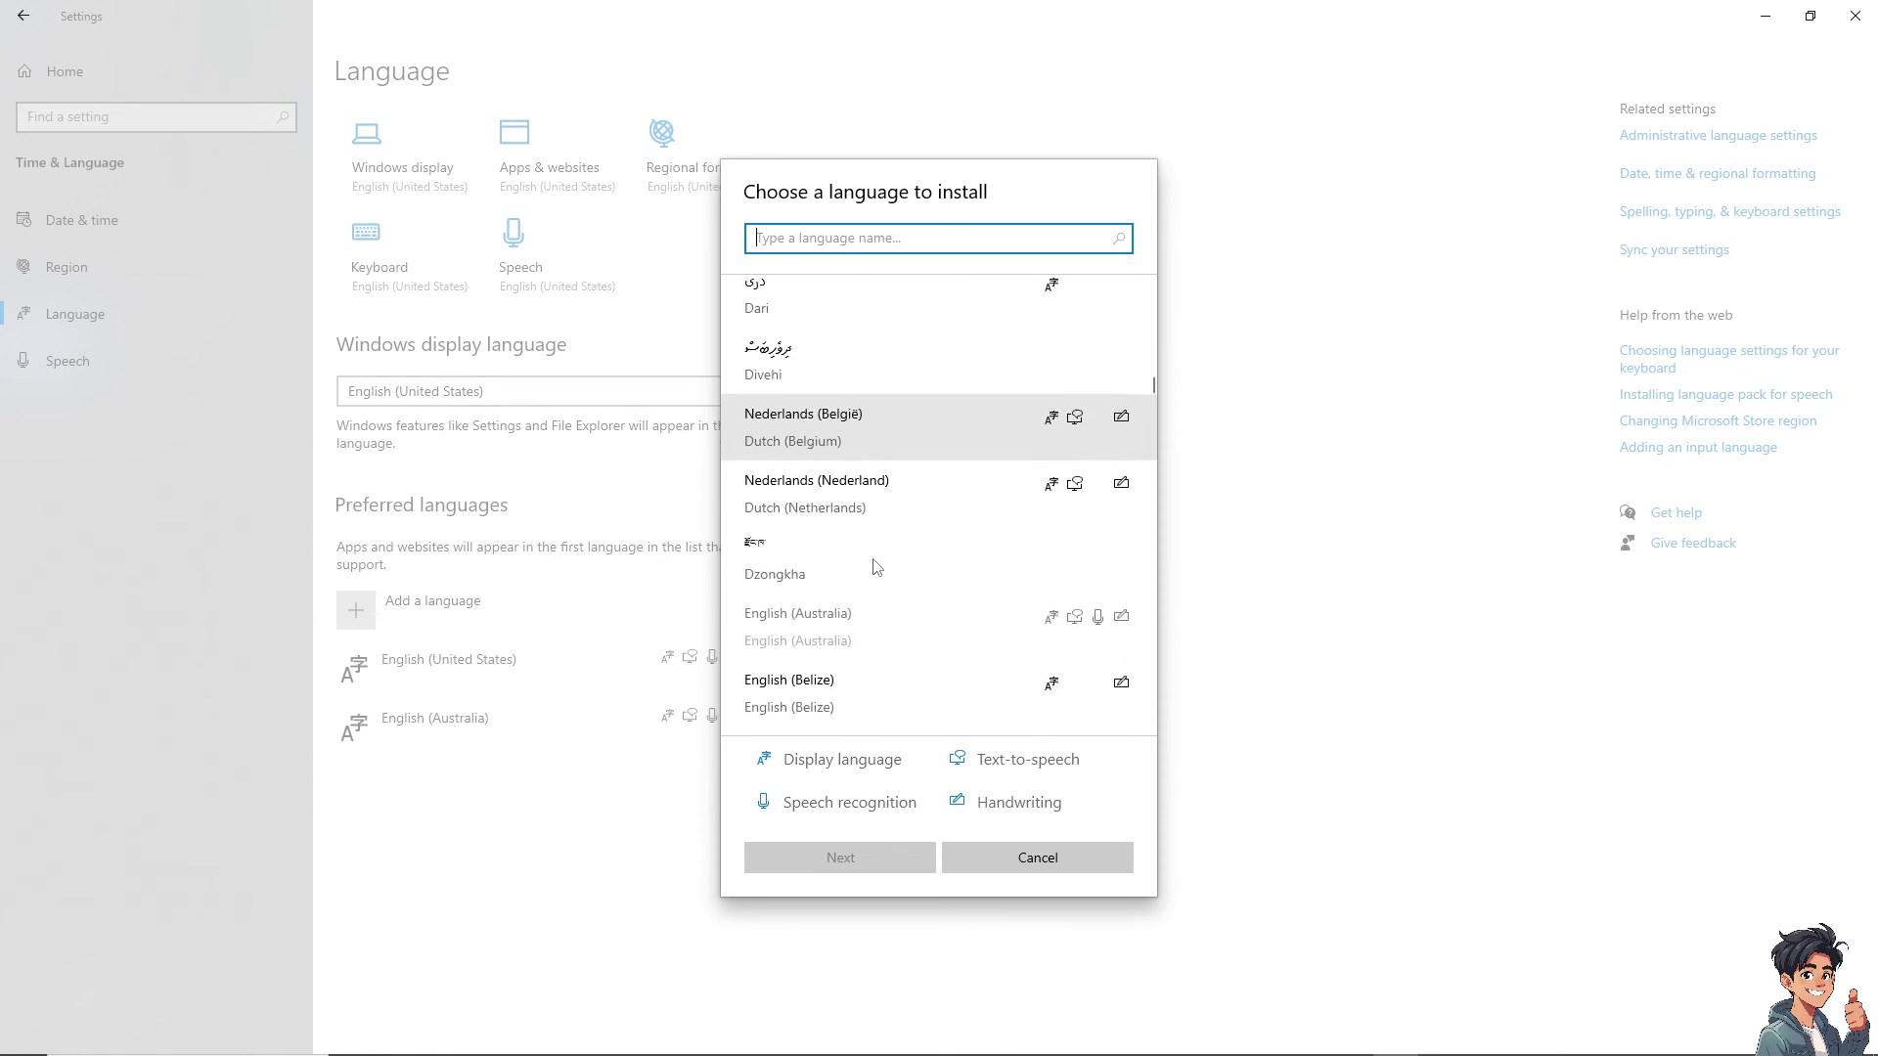
scroll(831, 562, down, 2)
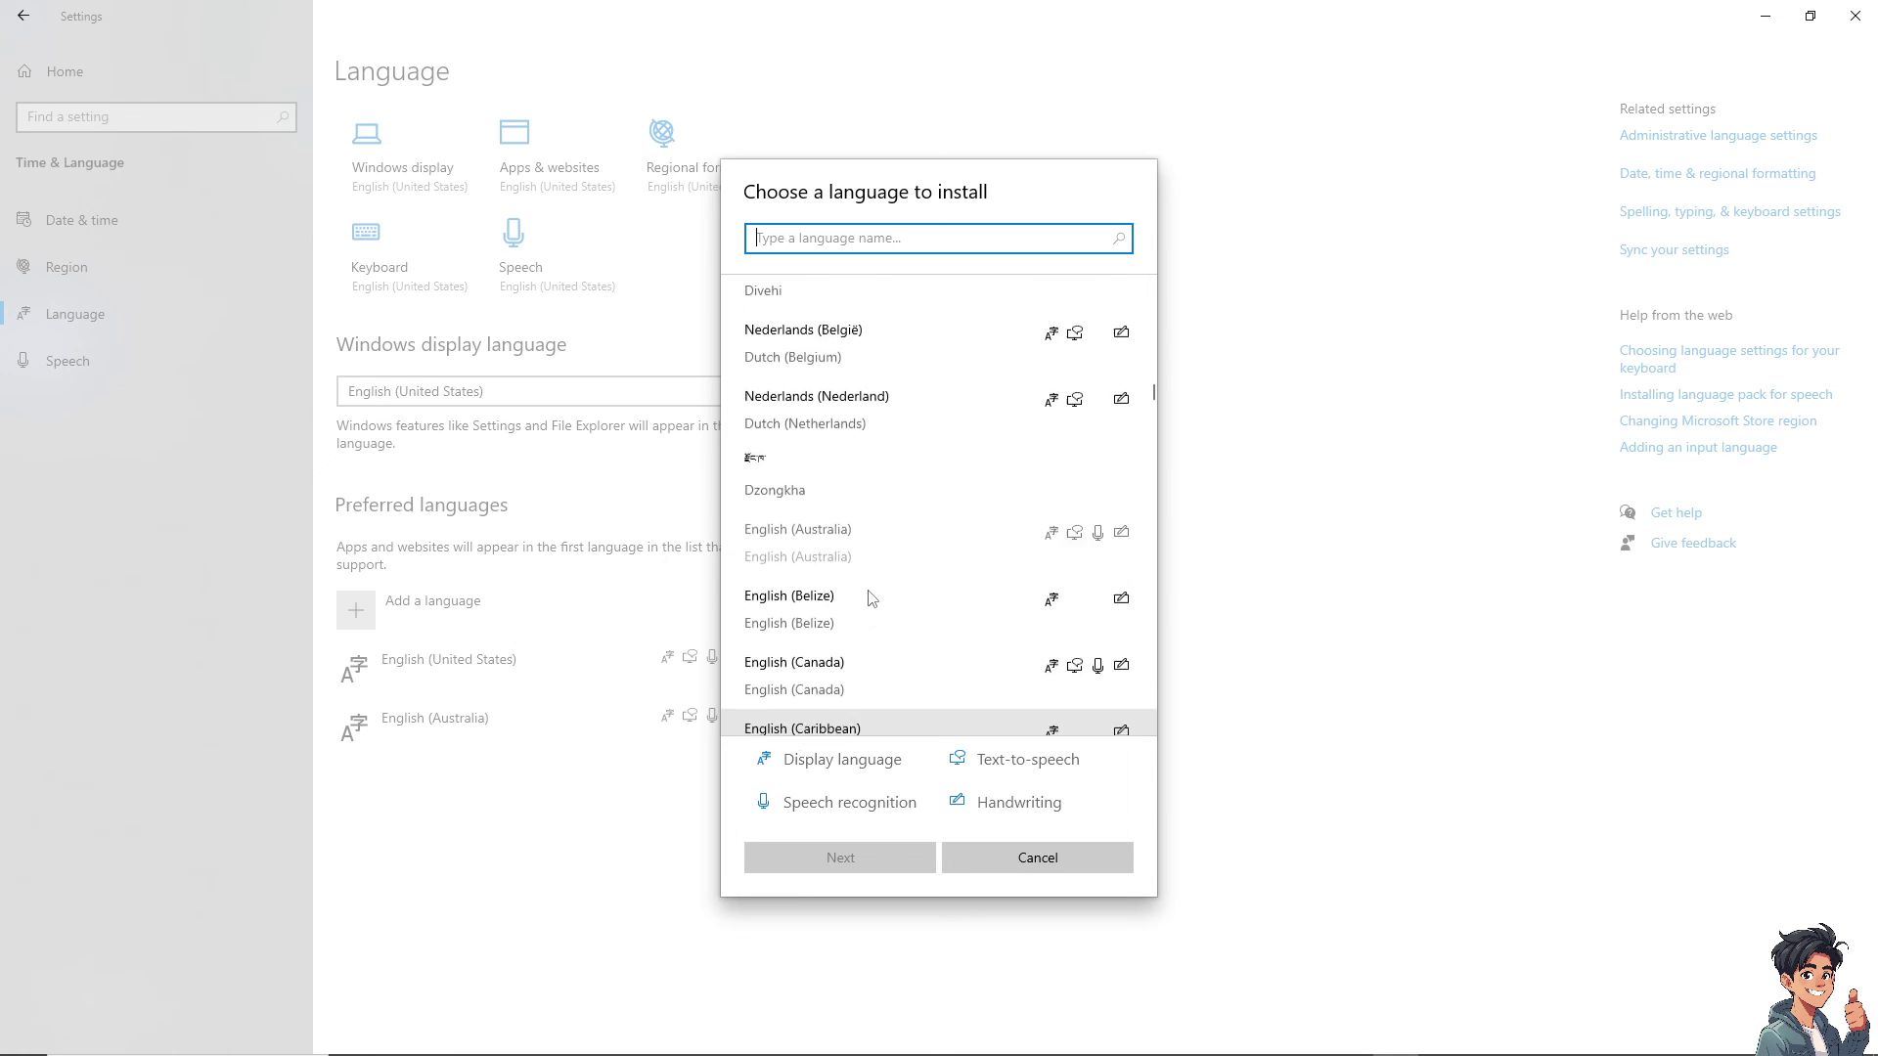
scroll(865, 589, up, 5)
scroll(841, 568, up, 5)
scroll(868, 587, down, 8)
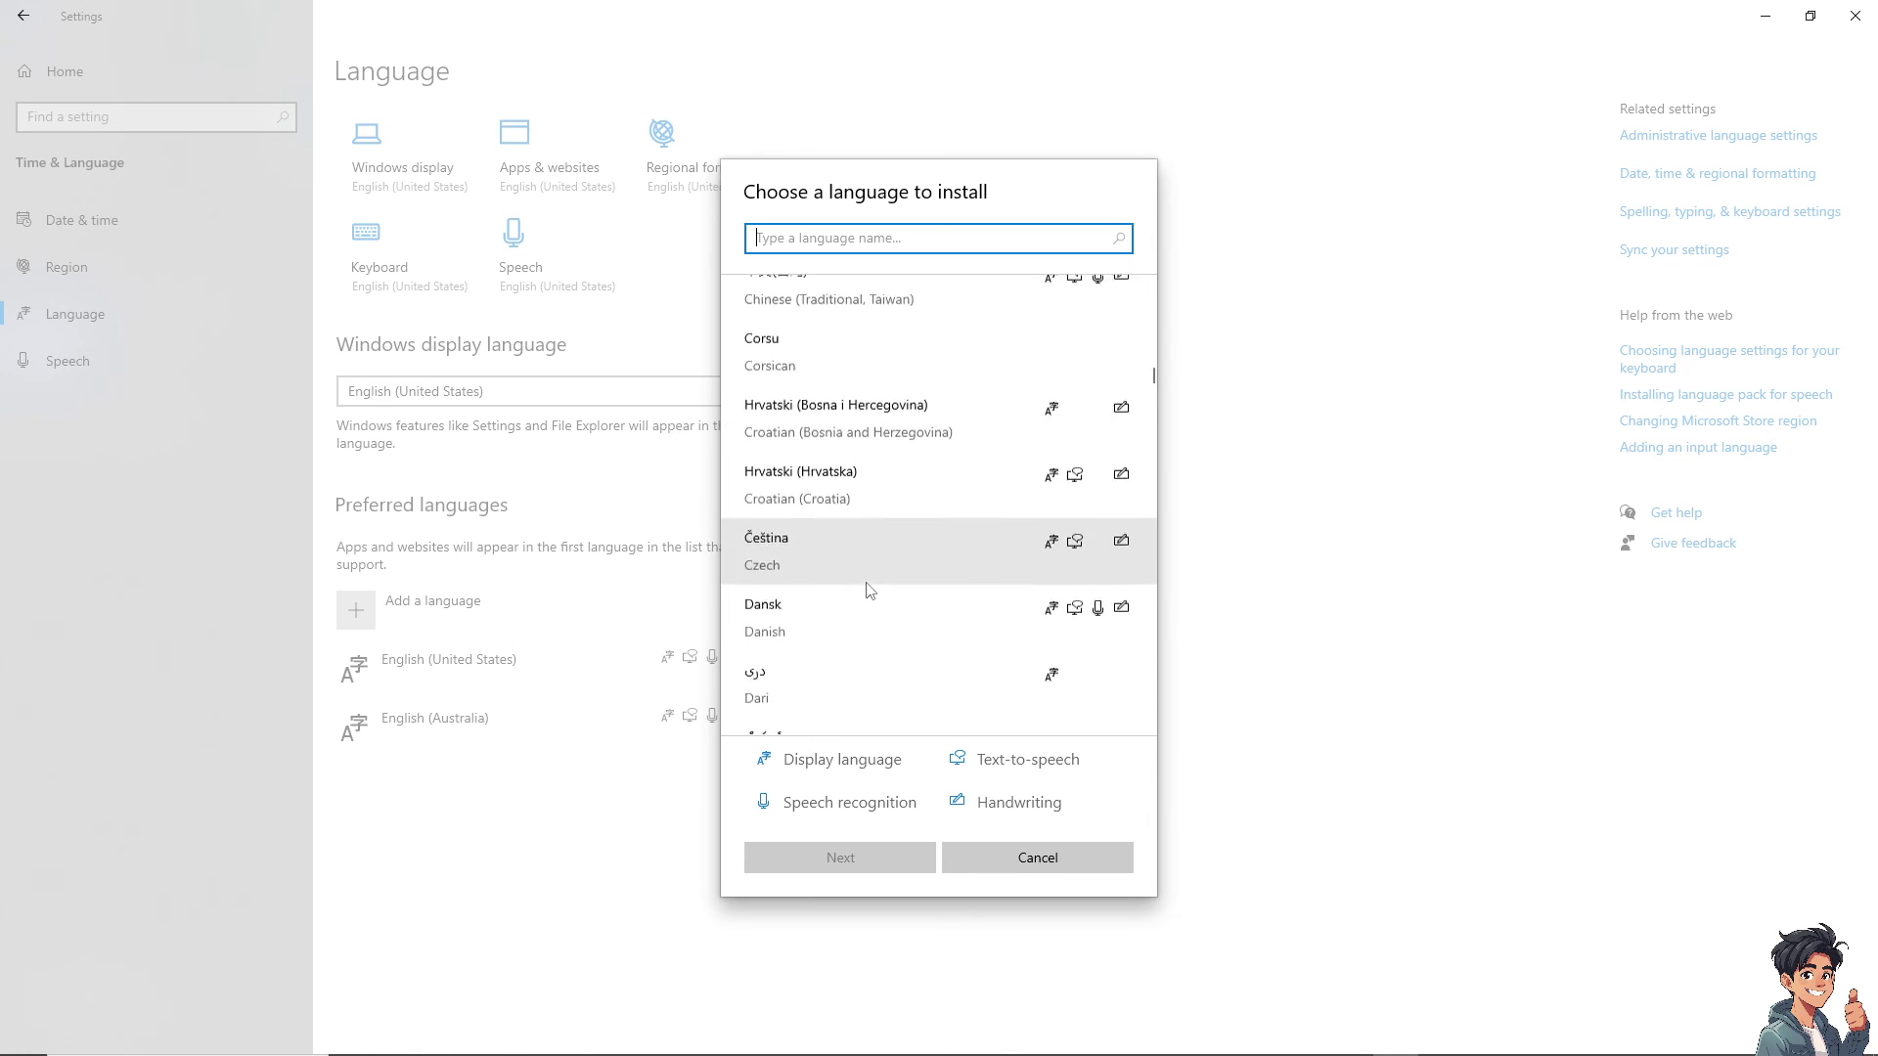
scroll(870, 591, down, 10)
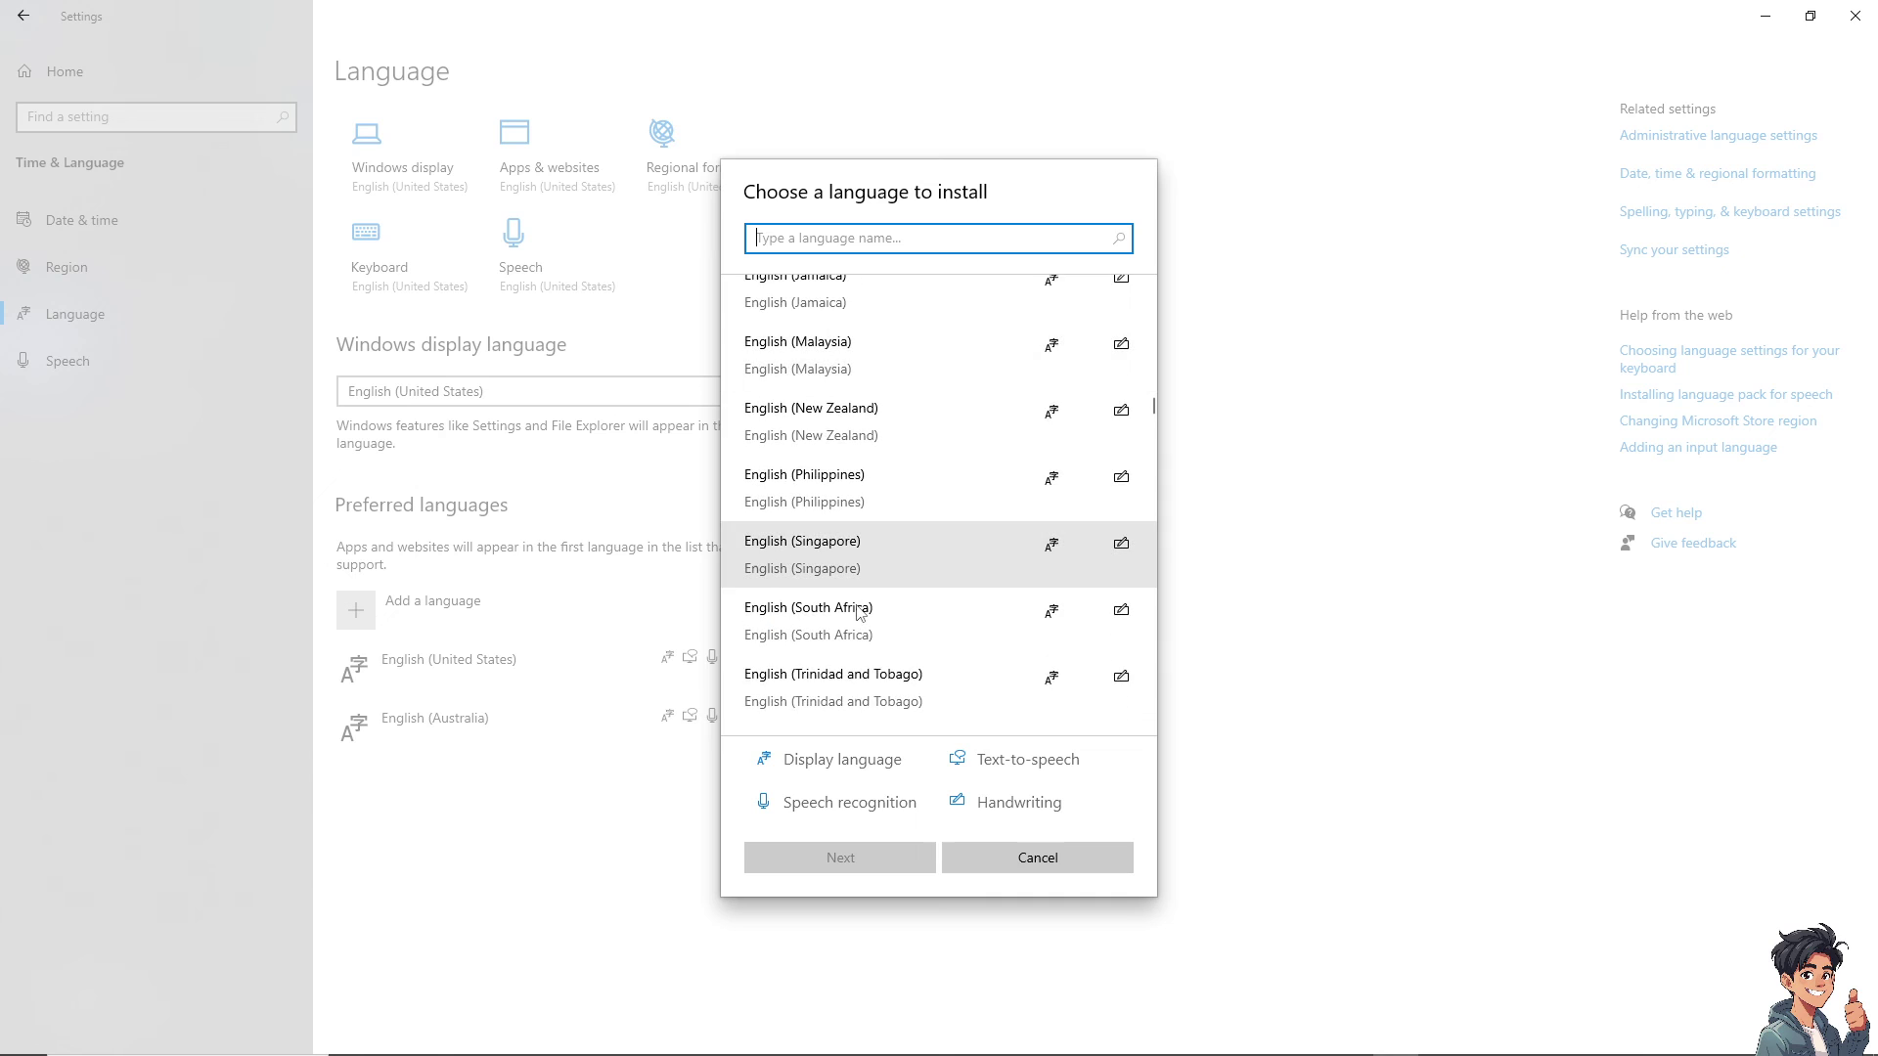
scroll(855, 604, down, 10)
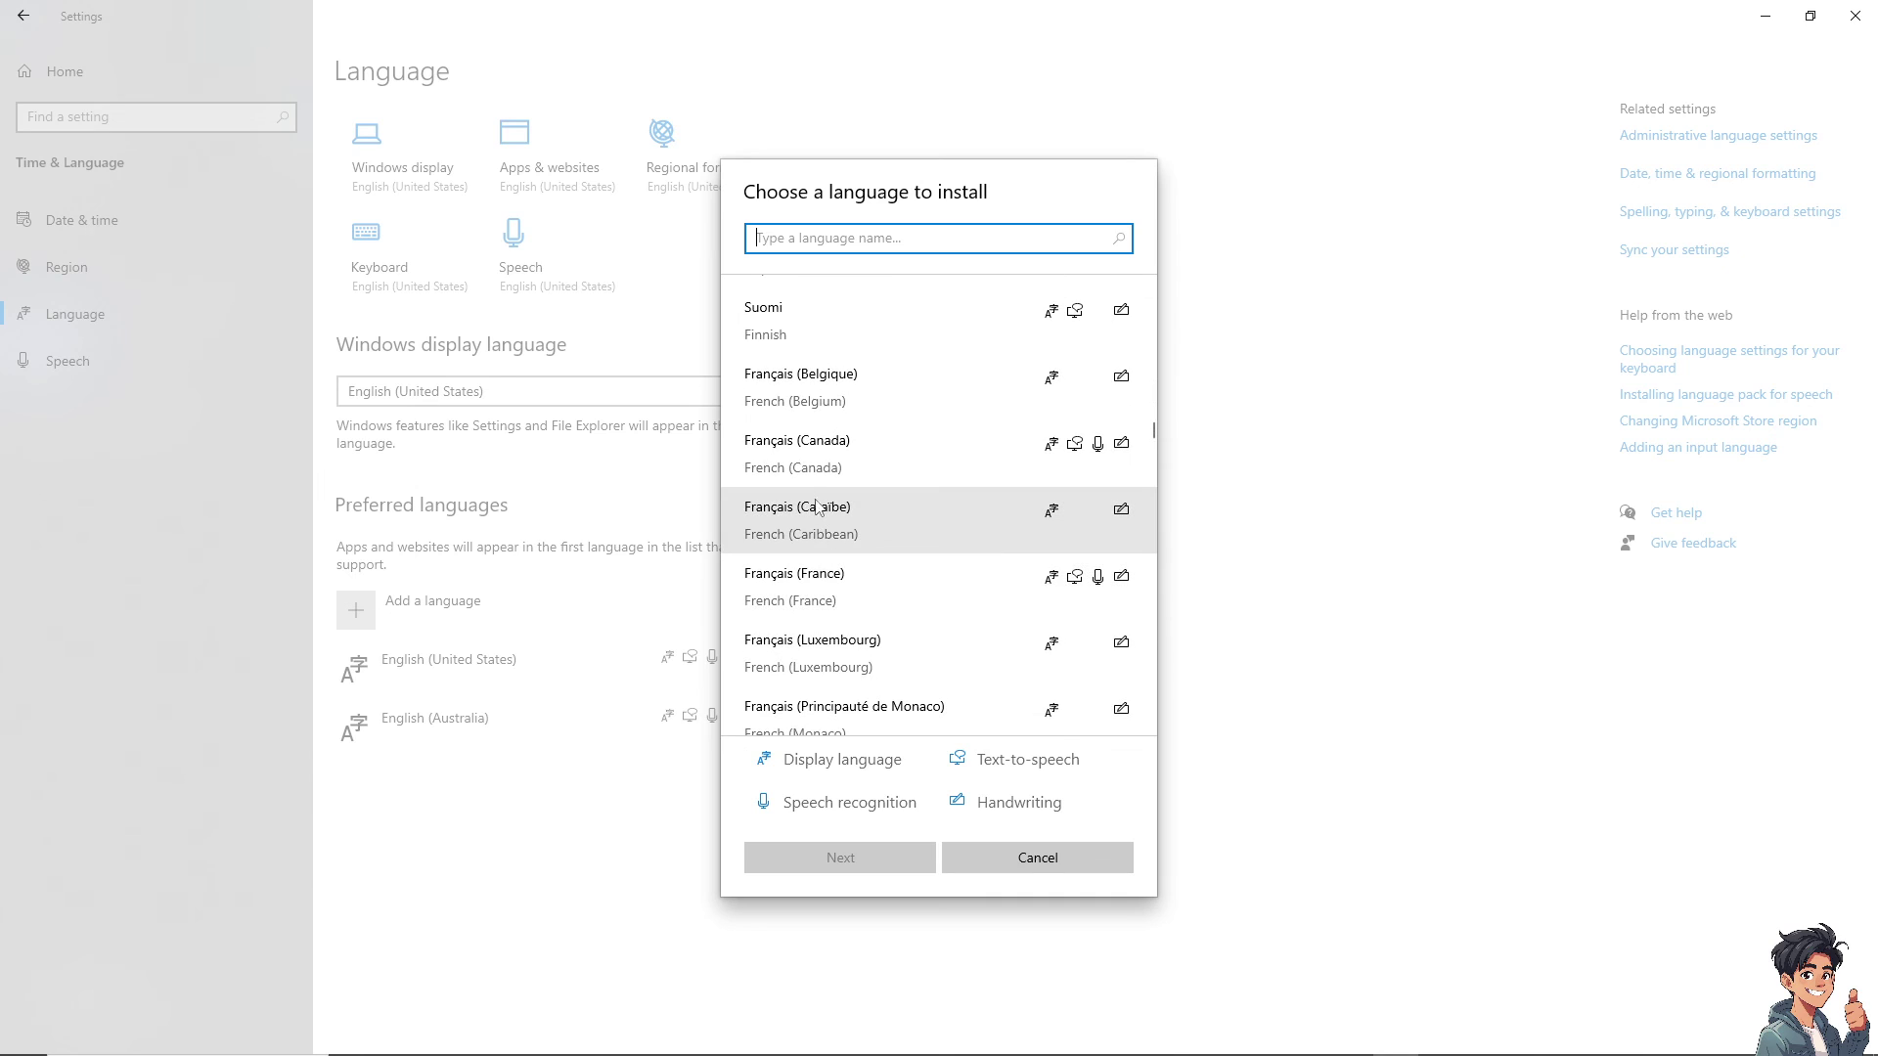
scroll(889, 477, down, 6)
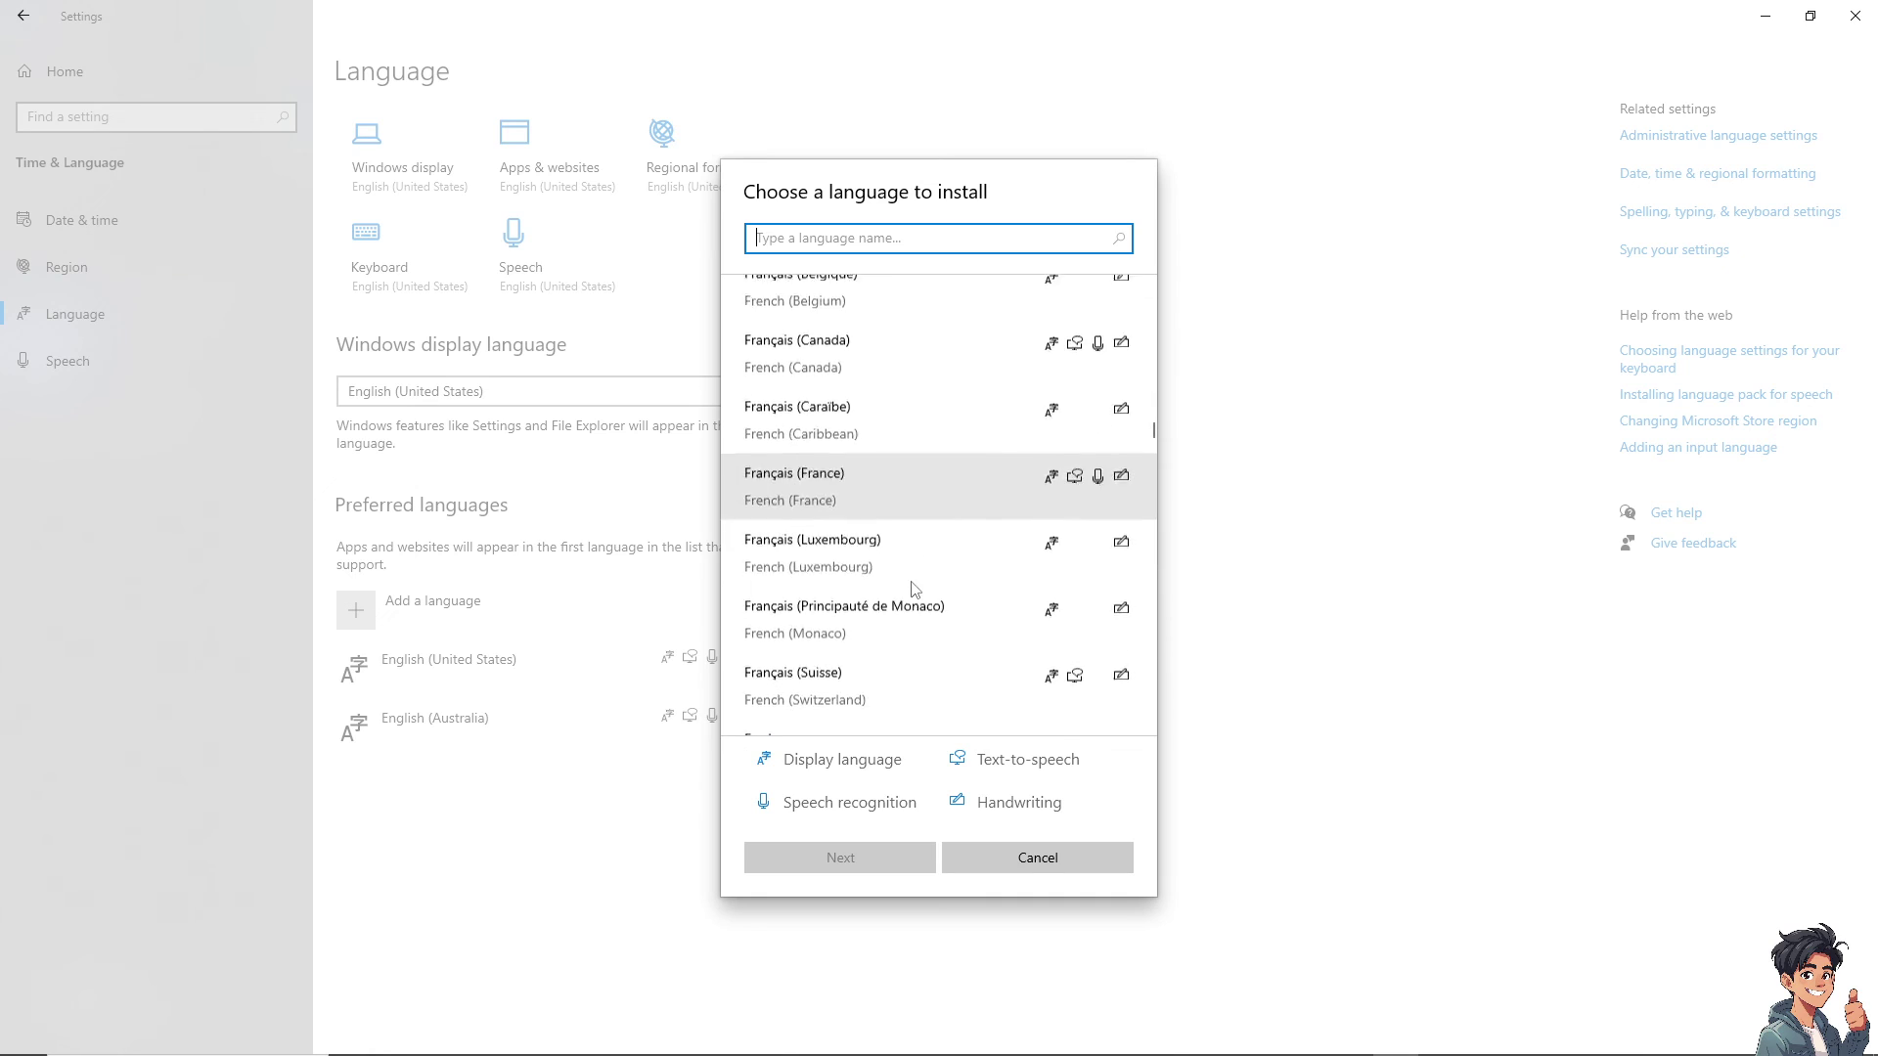
scroll(890, 597, down, 8)
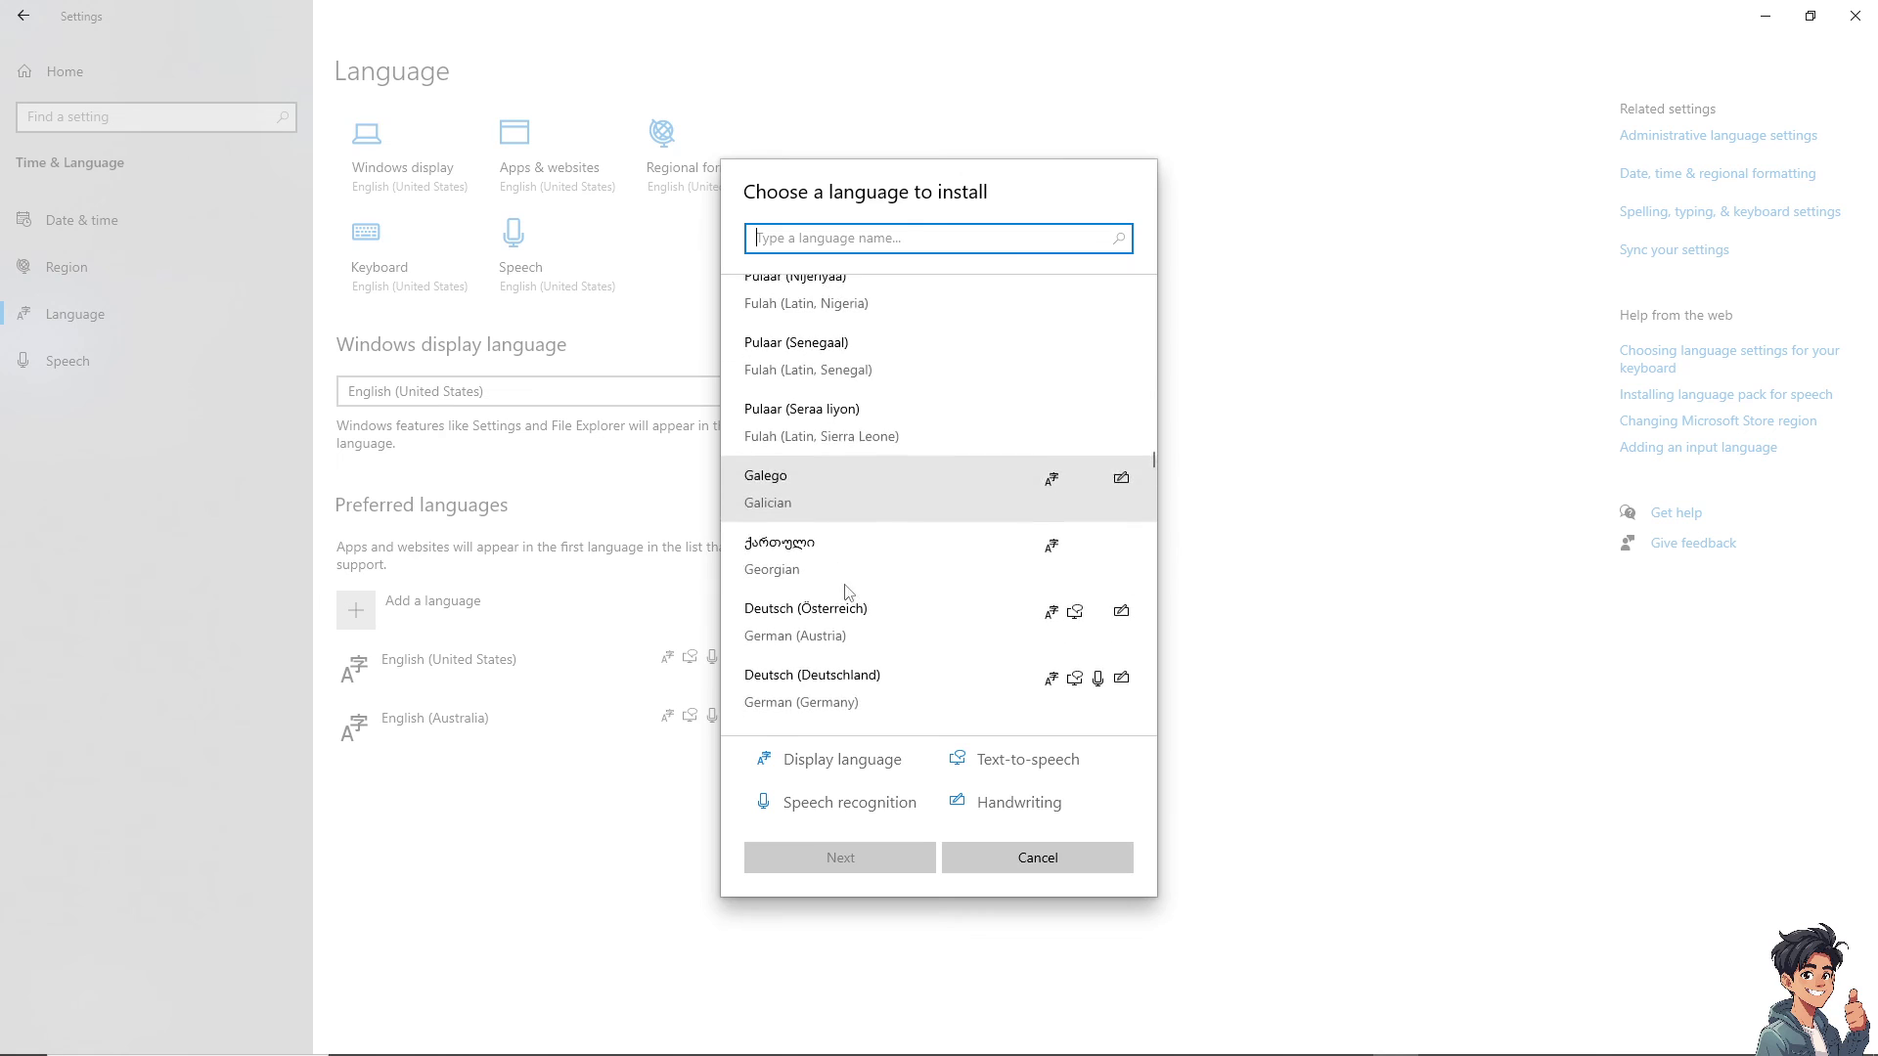
scroll(865, 616, down, 2)
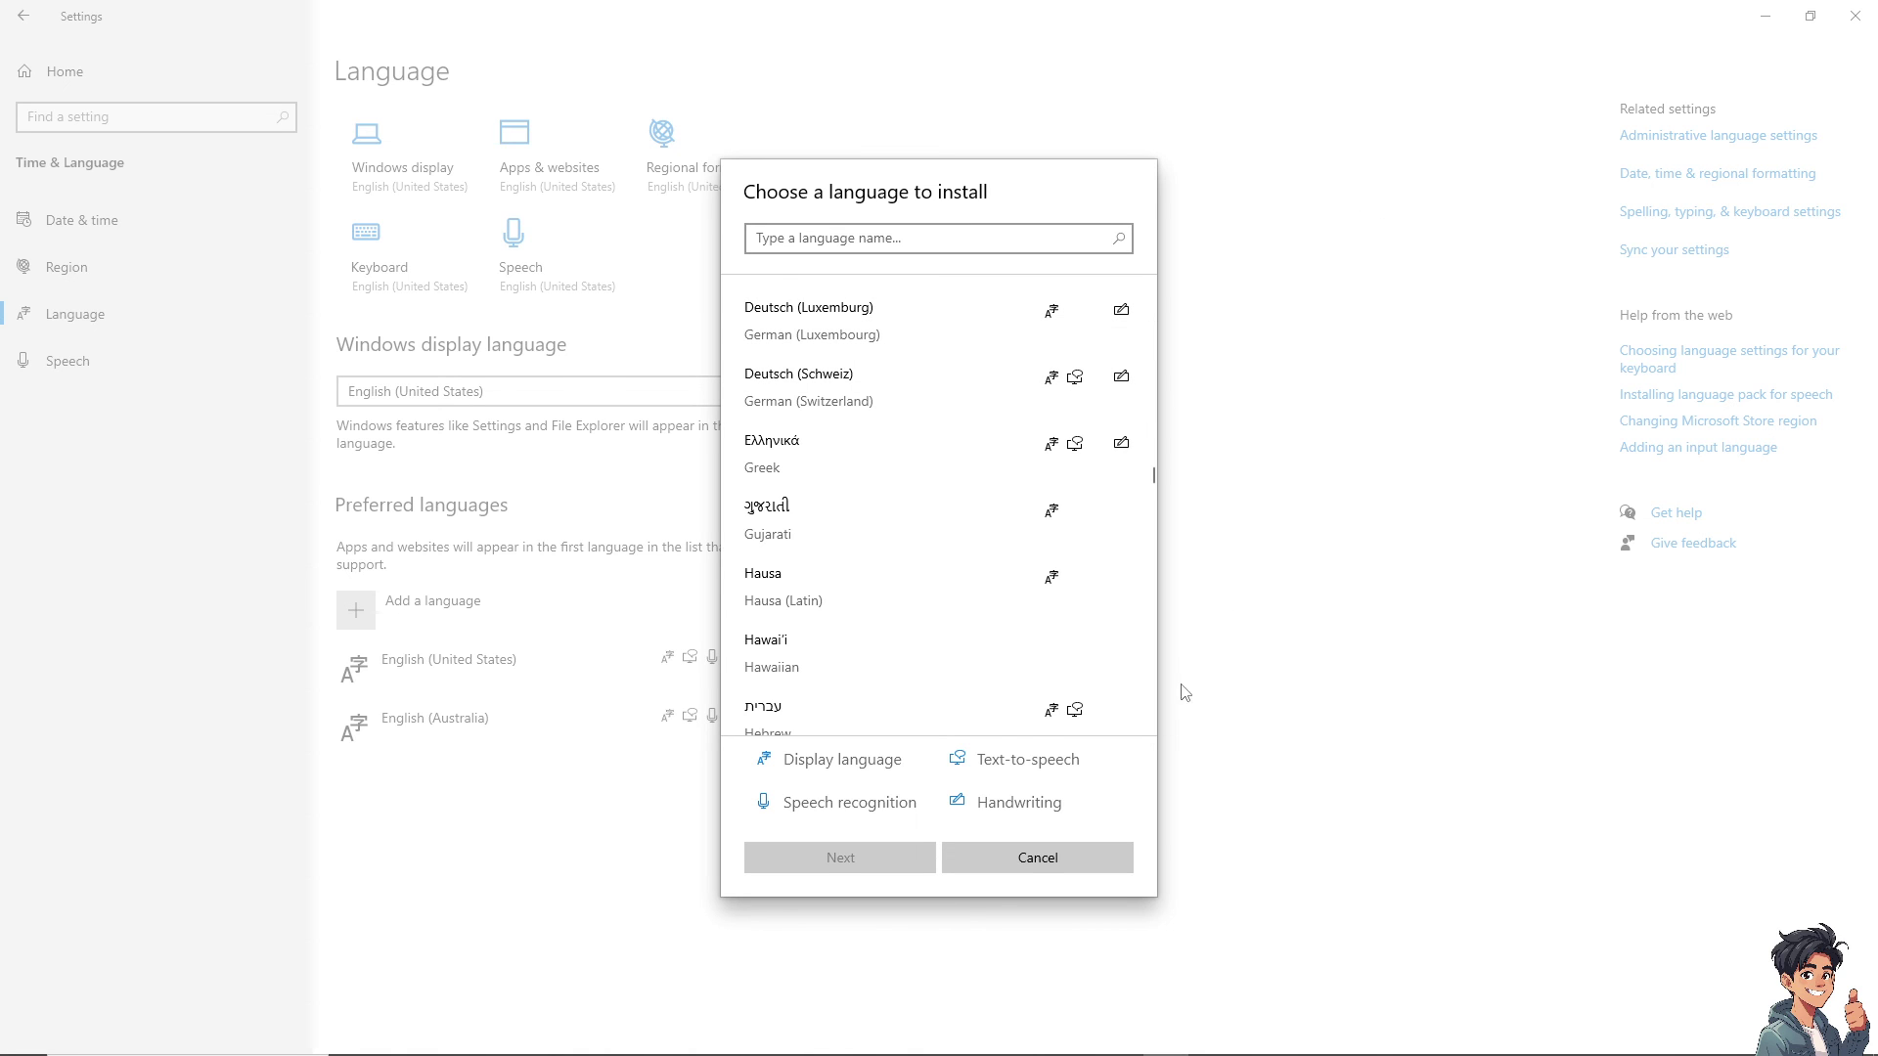
click(1066, 857)
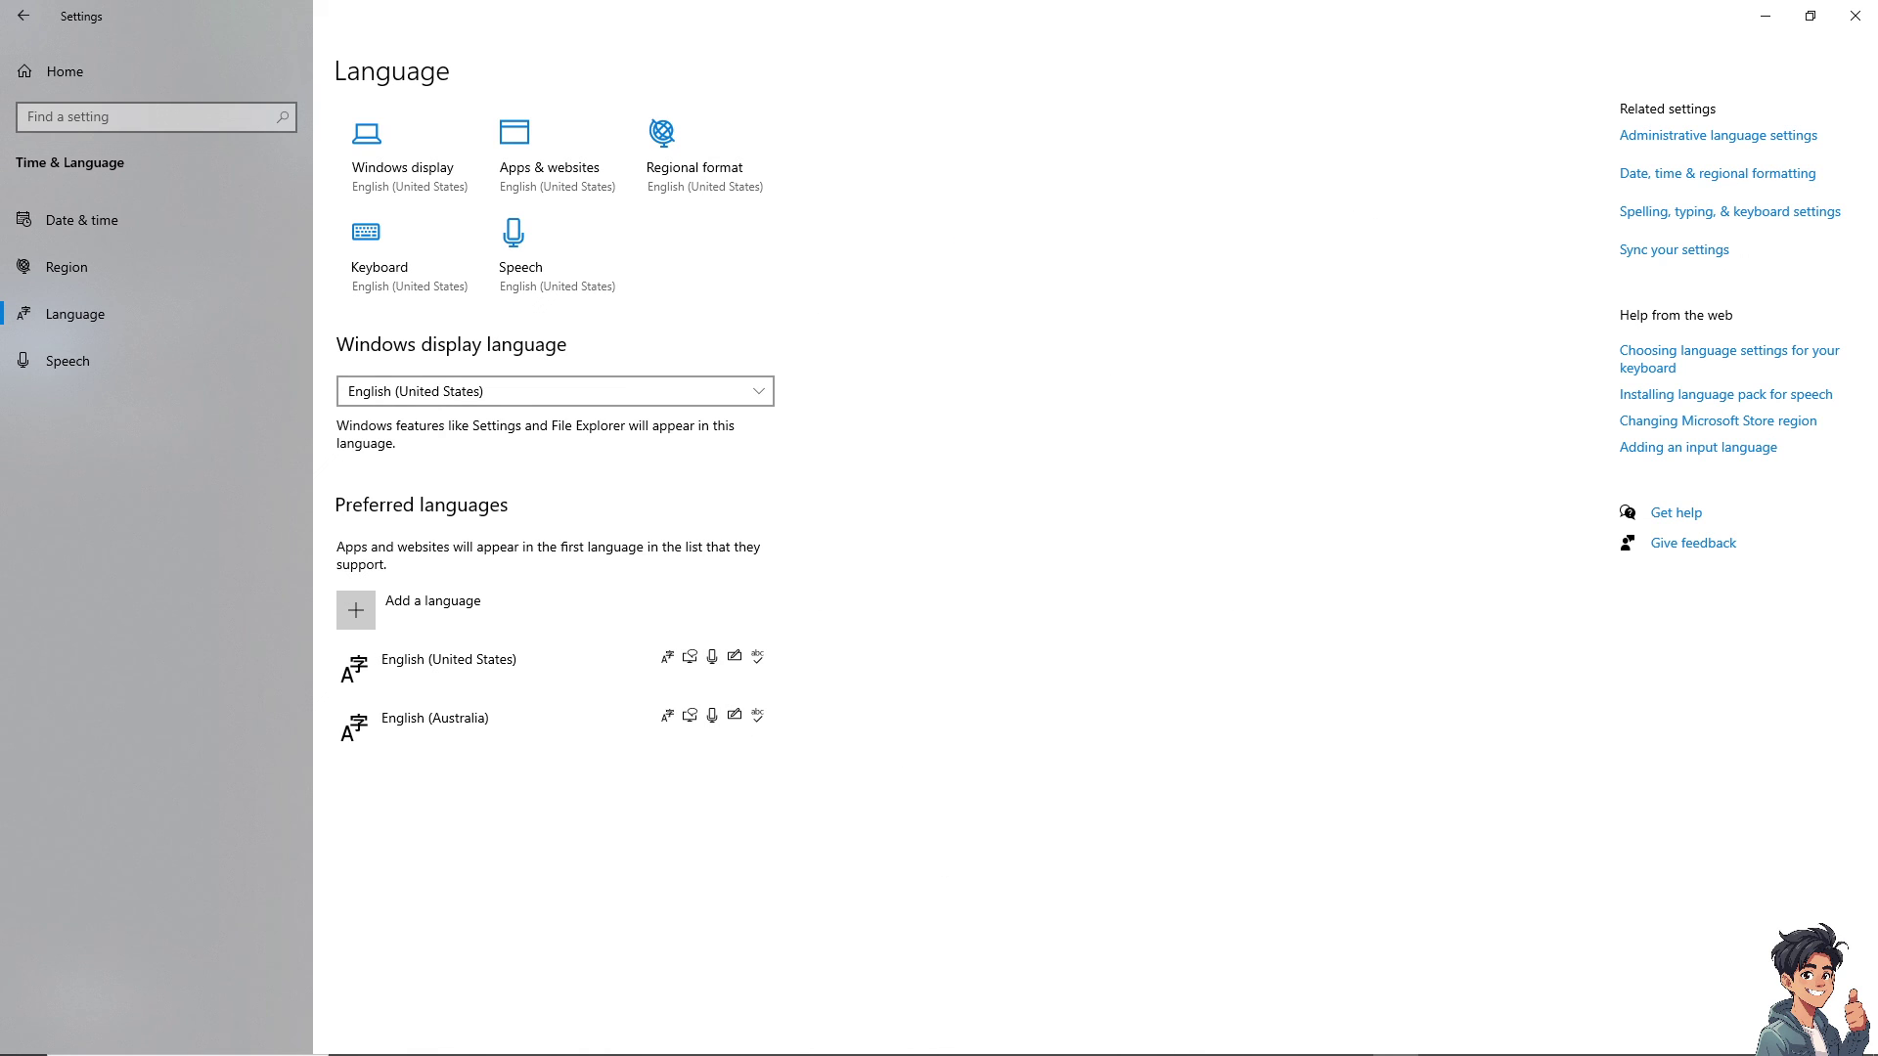